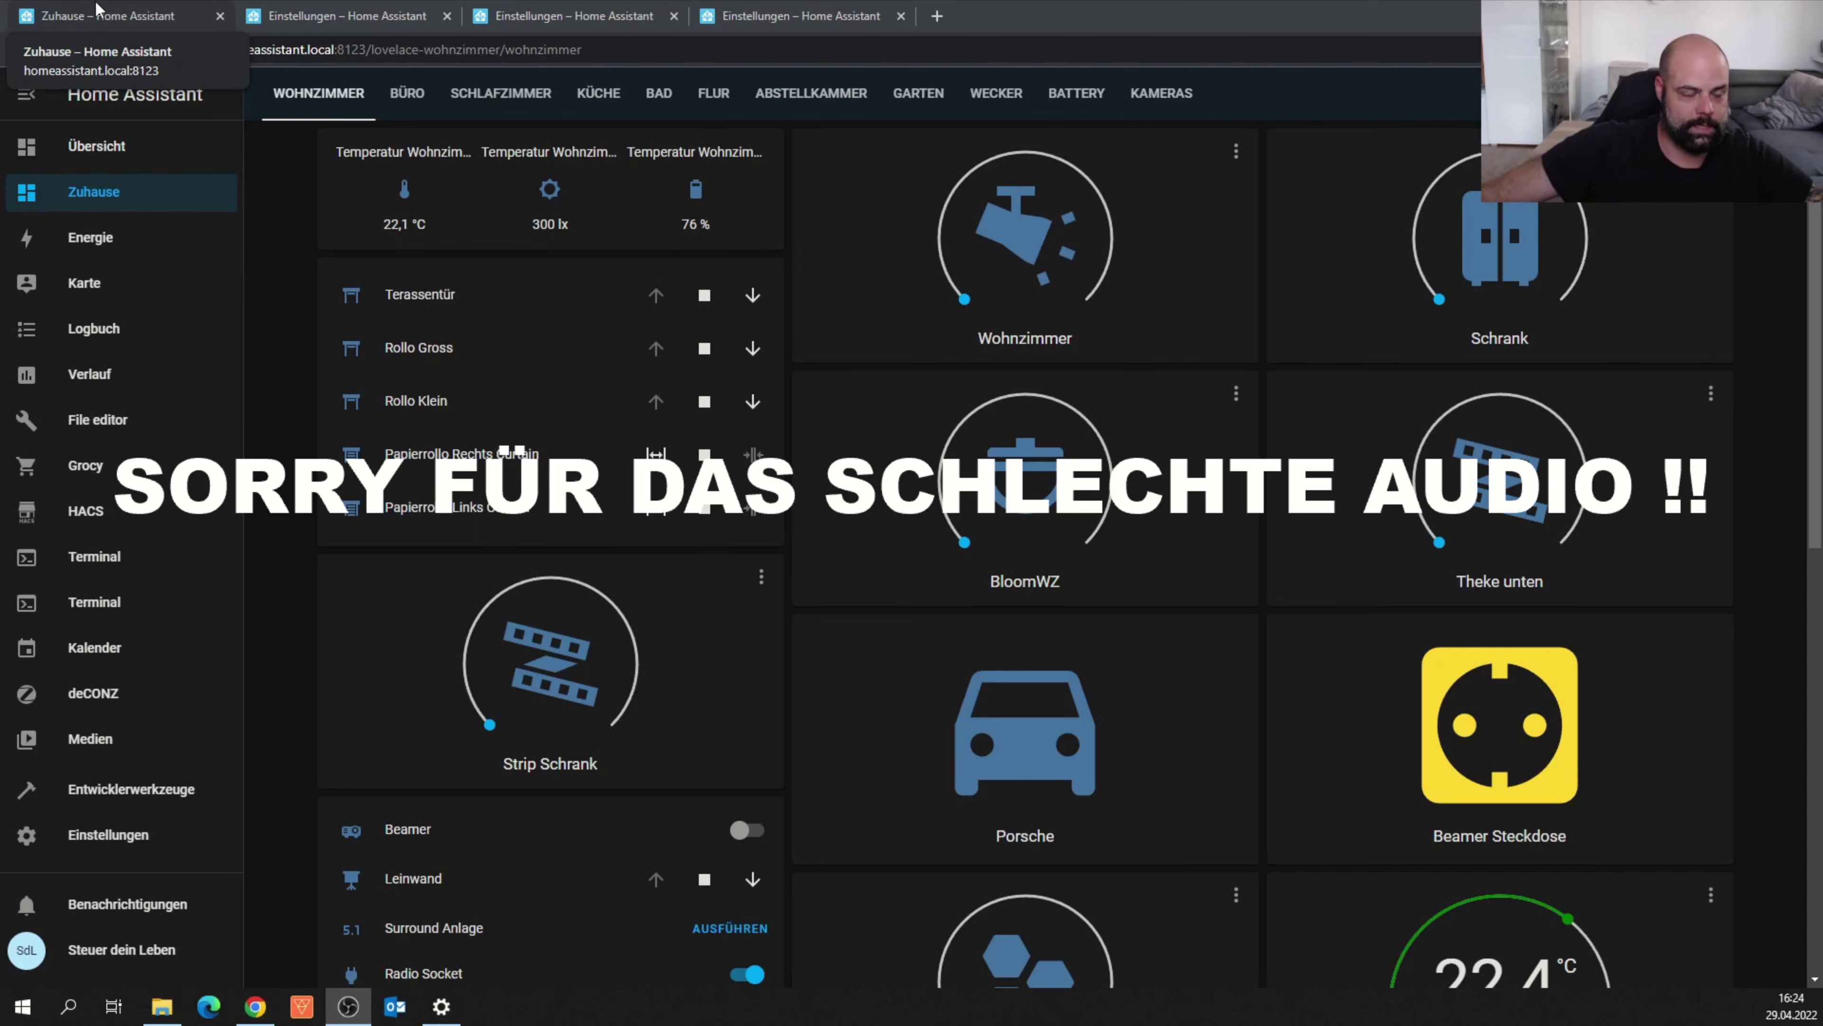
Step: Open the Beamer An Couch automation and review its general settings and device triggers
left_click(333, 17)
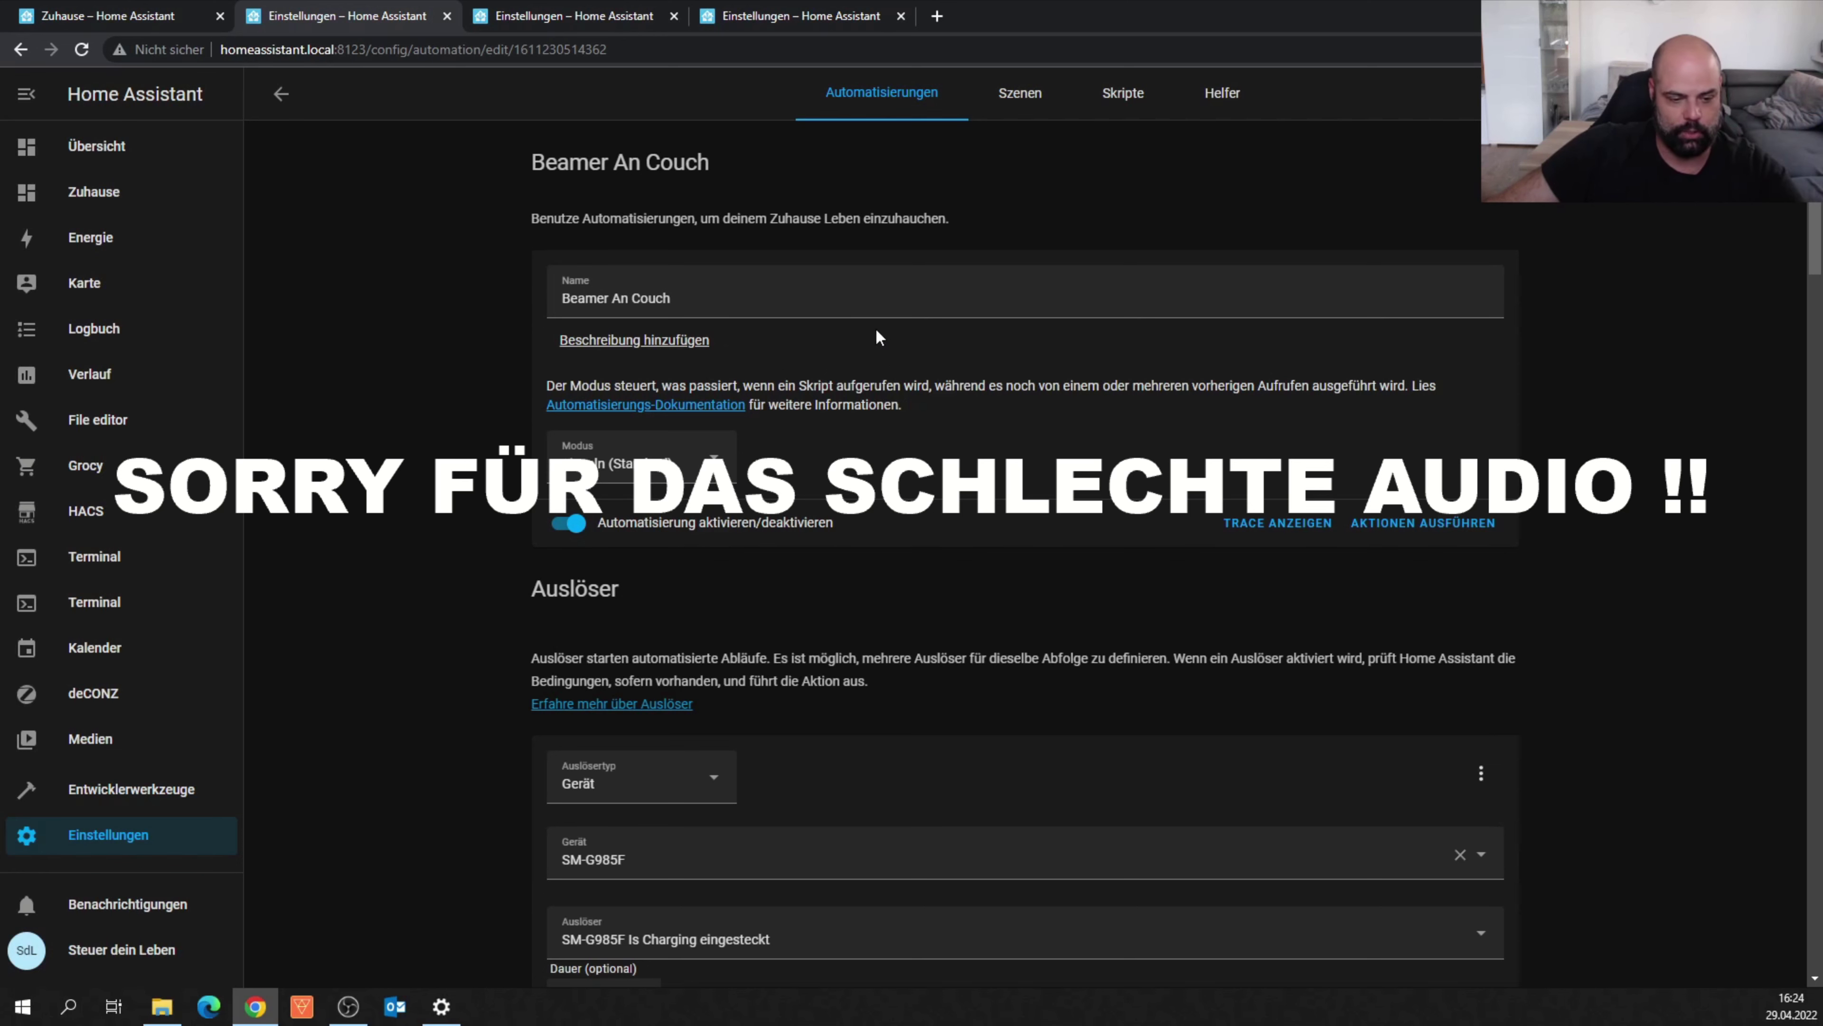
scroll(1639, 510, "down", 2)
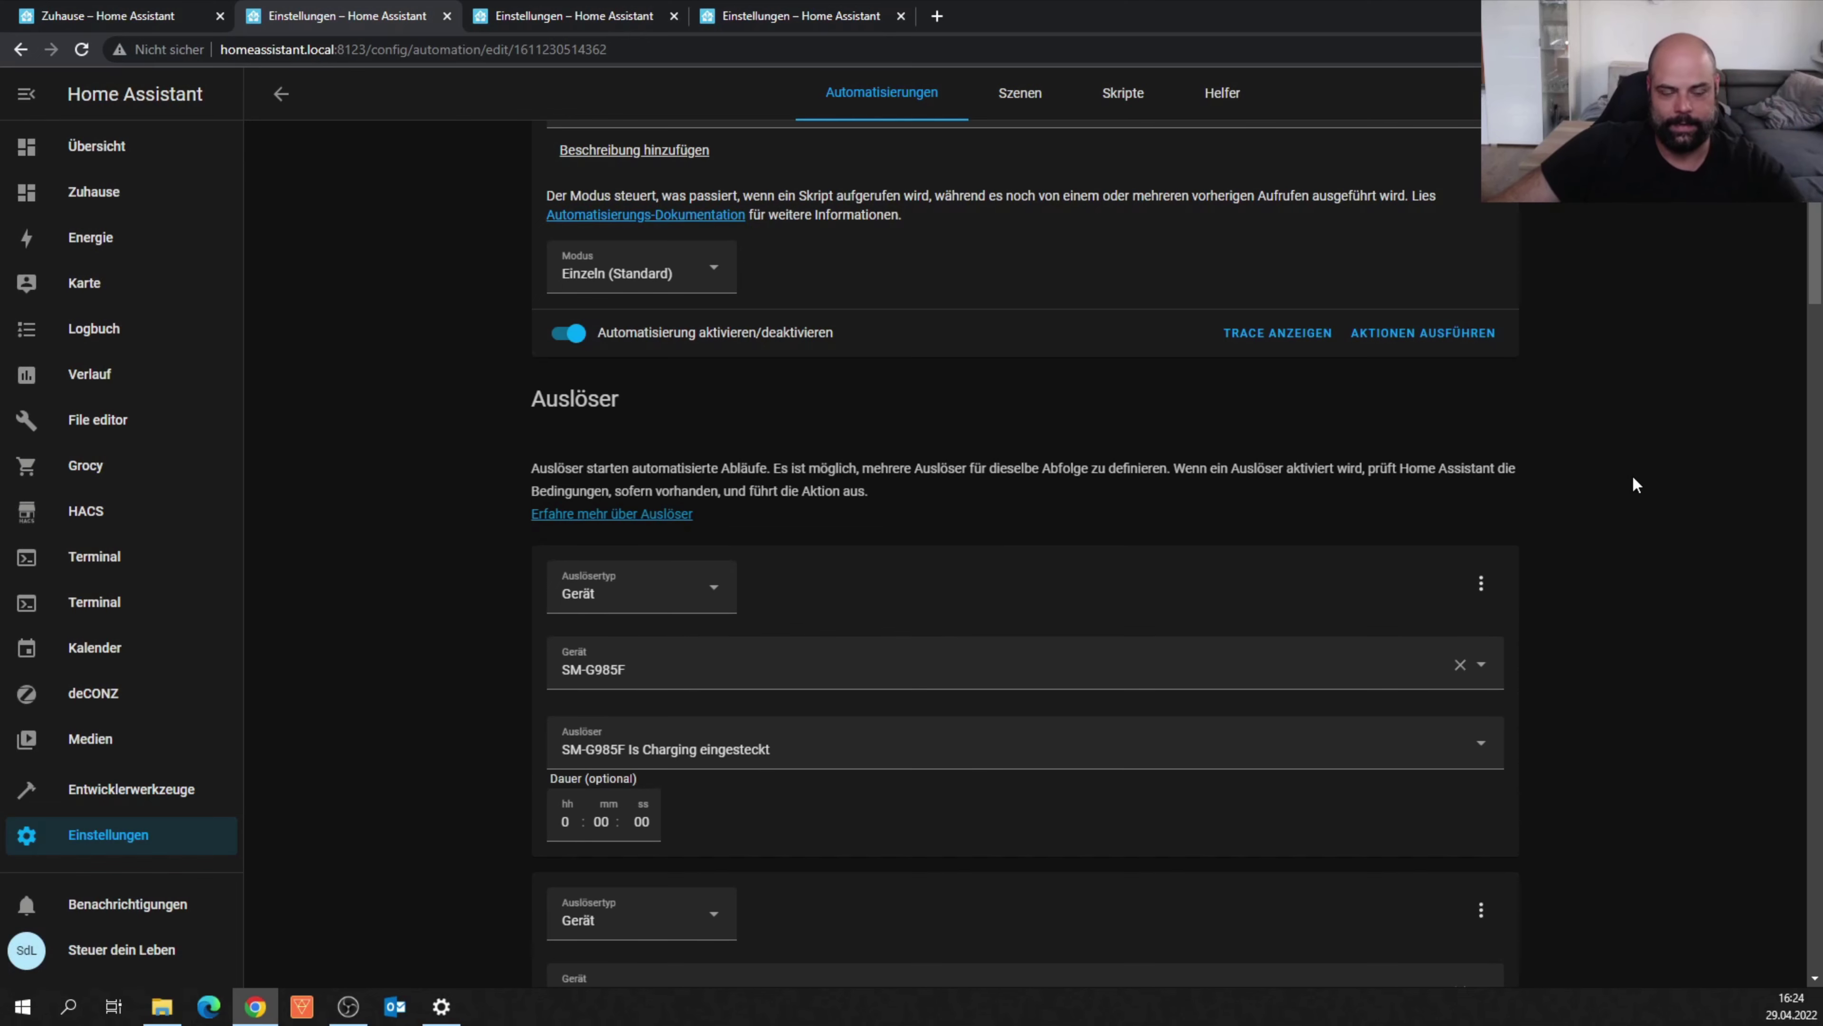
scroll(1633, 485, "down", 4)
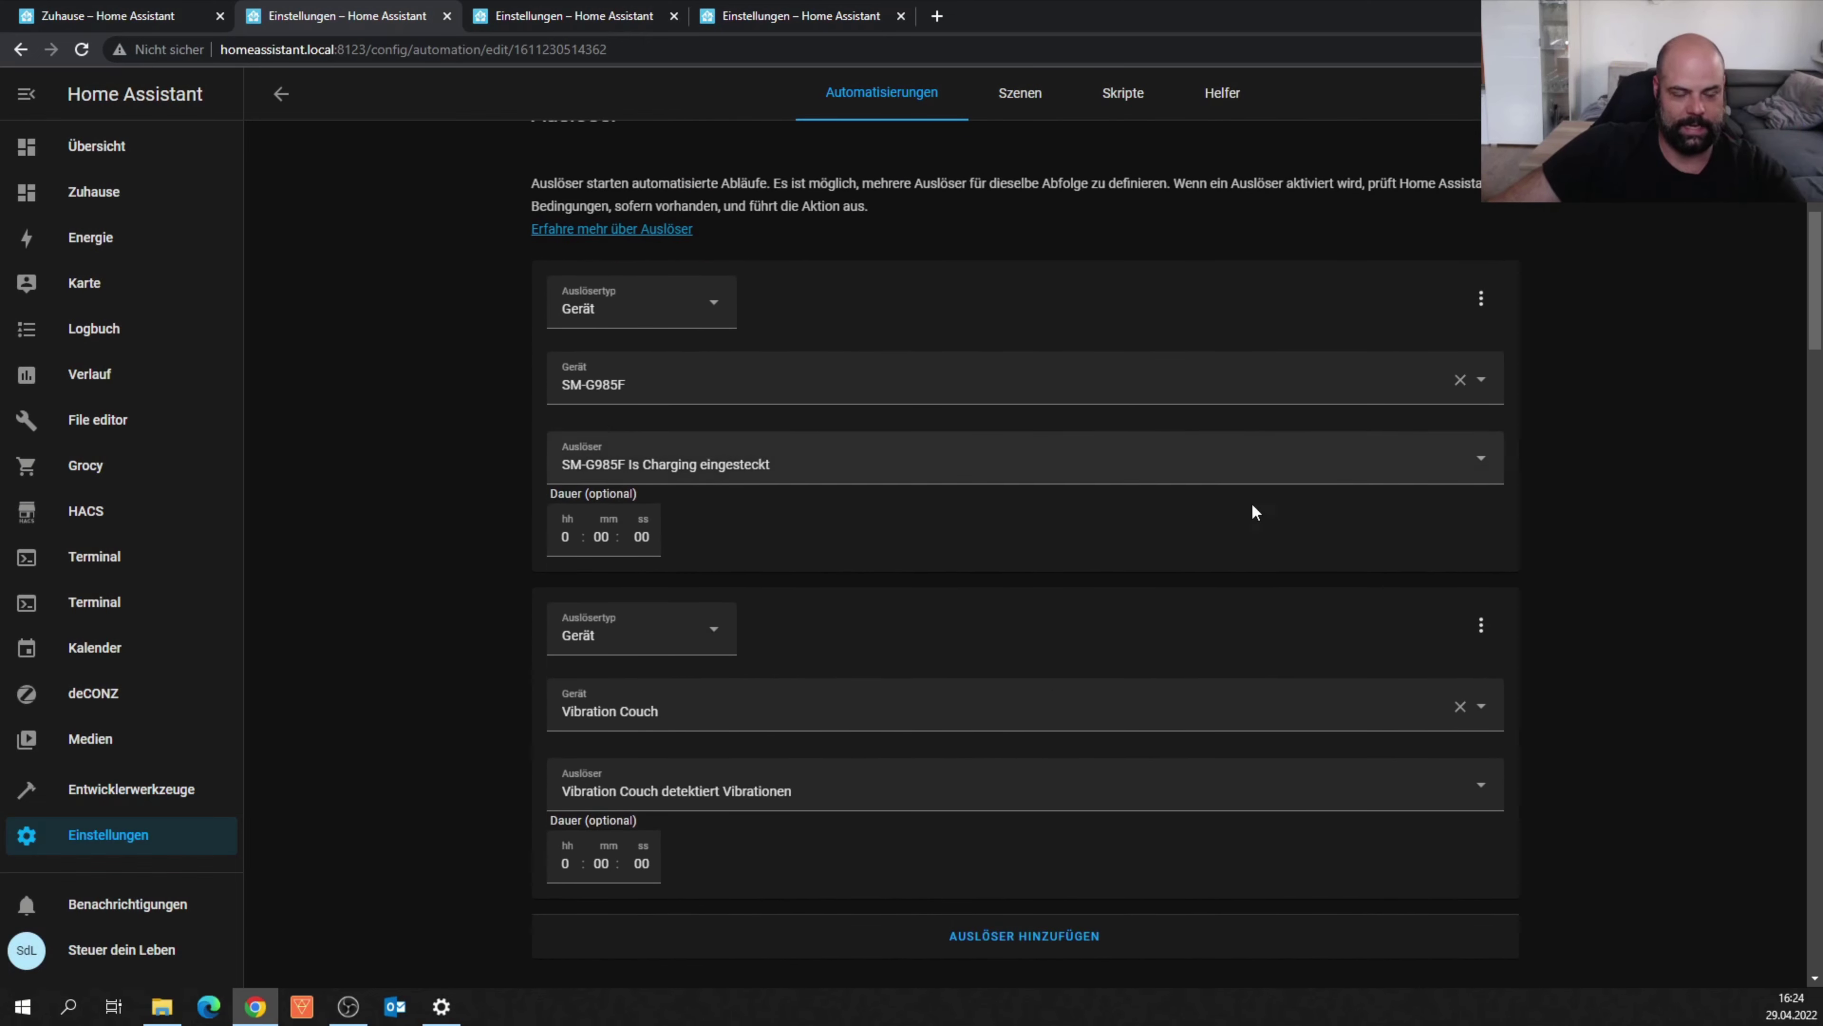
scroll(1062, 339, "up", 4)
scroll(1062, 339, "down", 5)
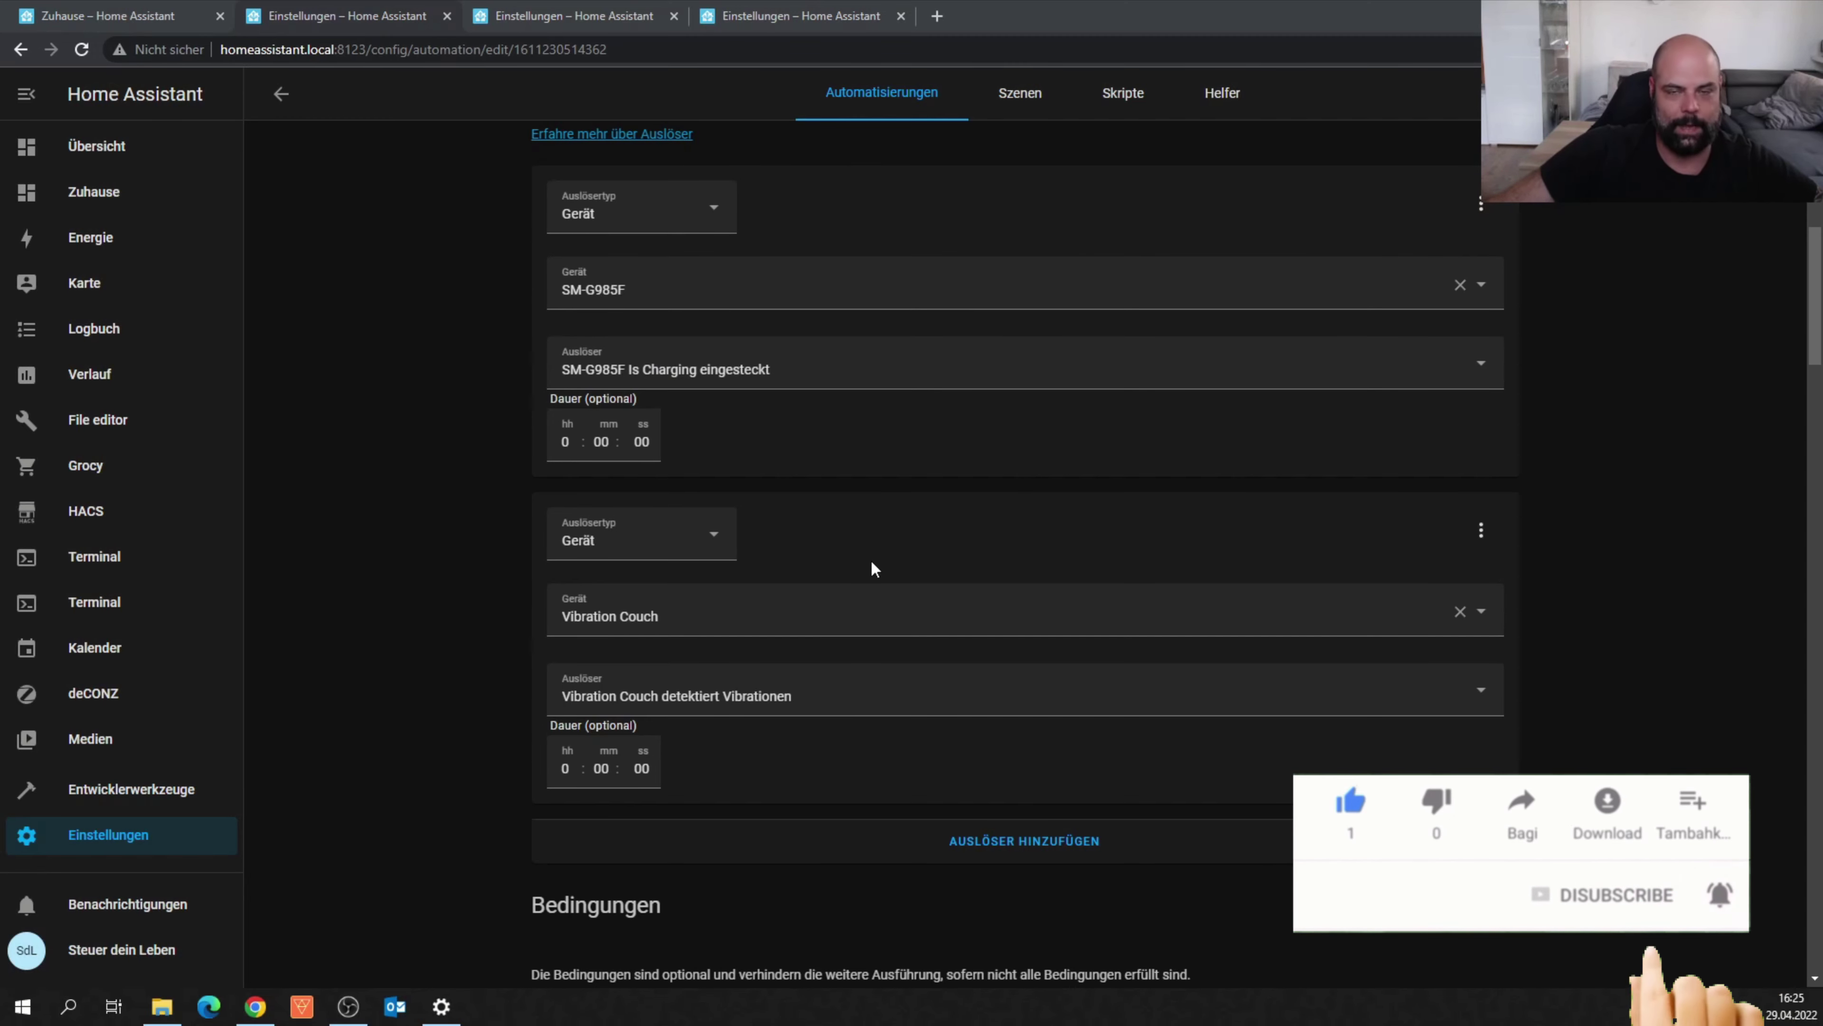
Step: Examine all conditions of the Beamer An Couch automation, from the phone charging condition to the Computer state, and continue to its actions
scroll(1649, 539, "down", 5)
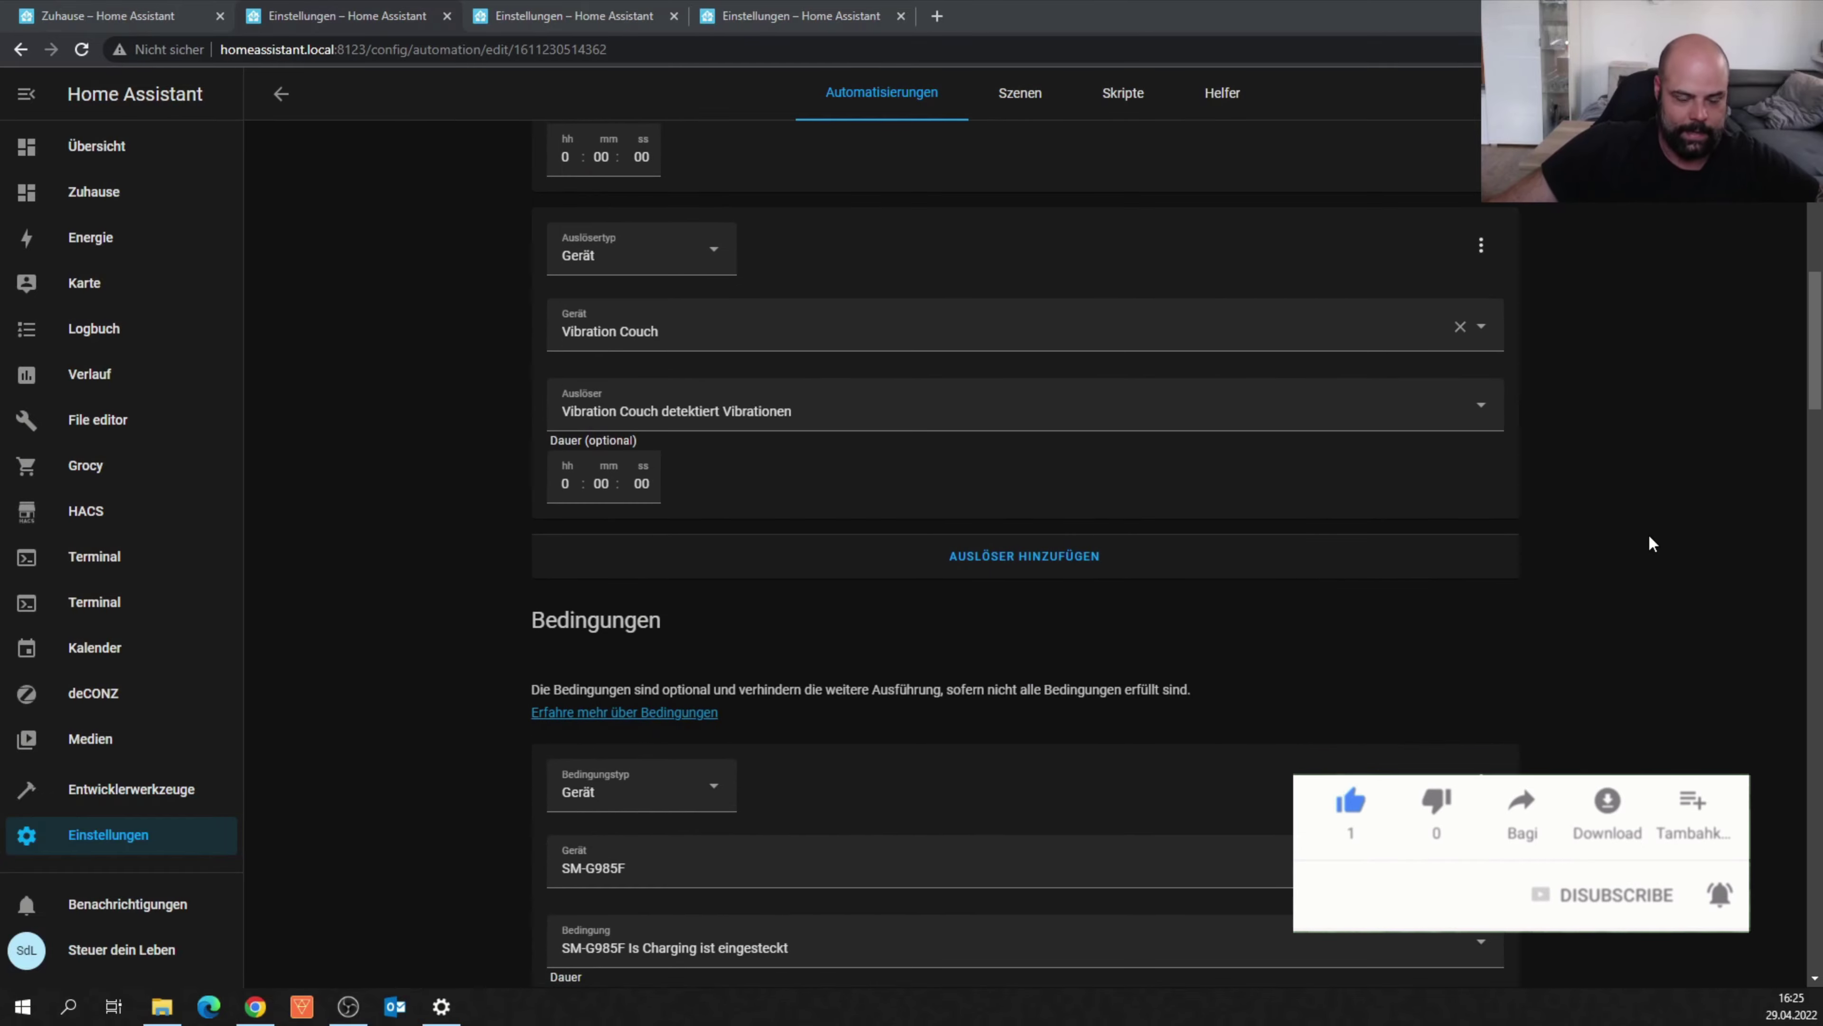
scroll(1649, 531, "down", 5)
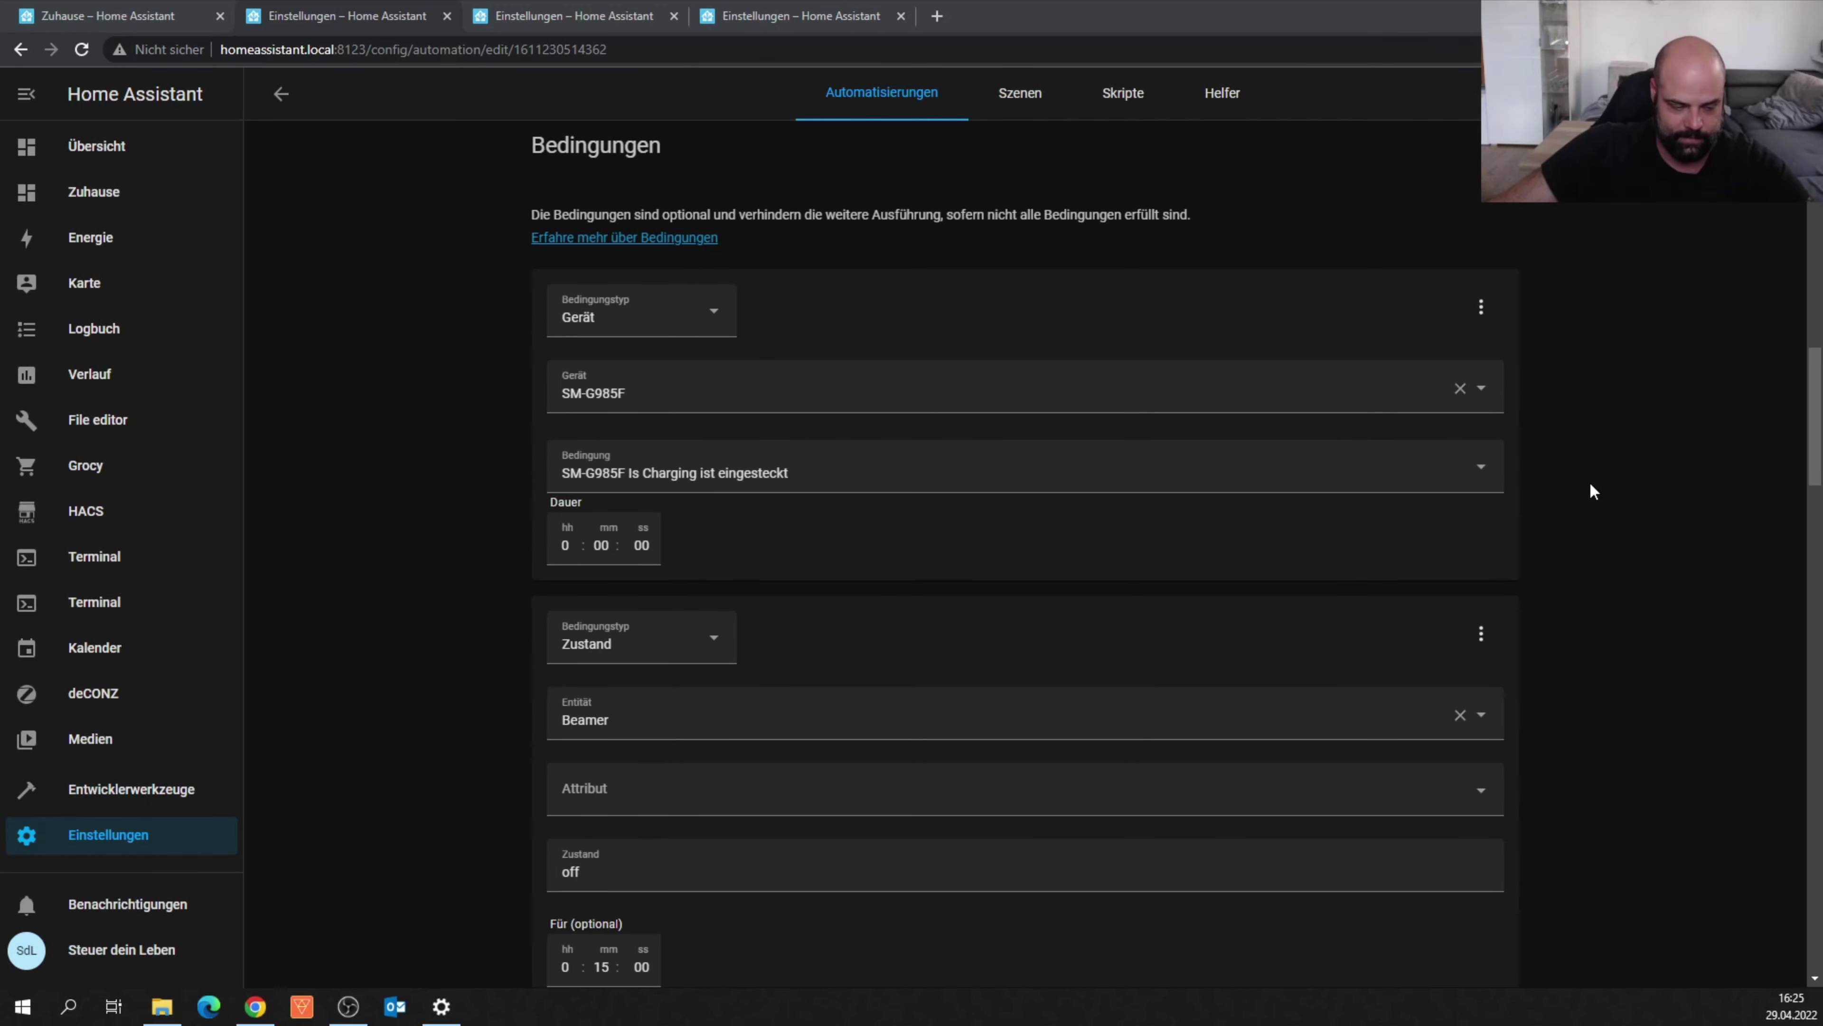
scroll(1590, 484, "down", 3)
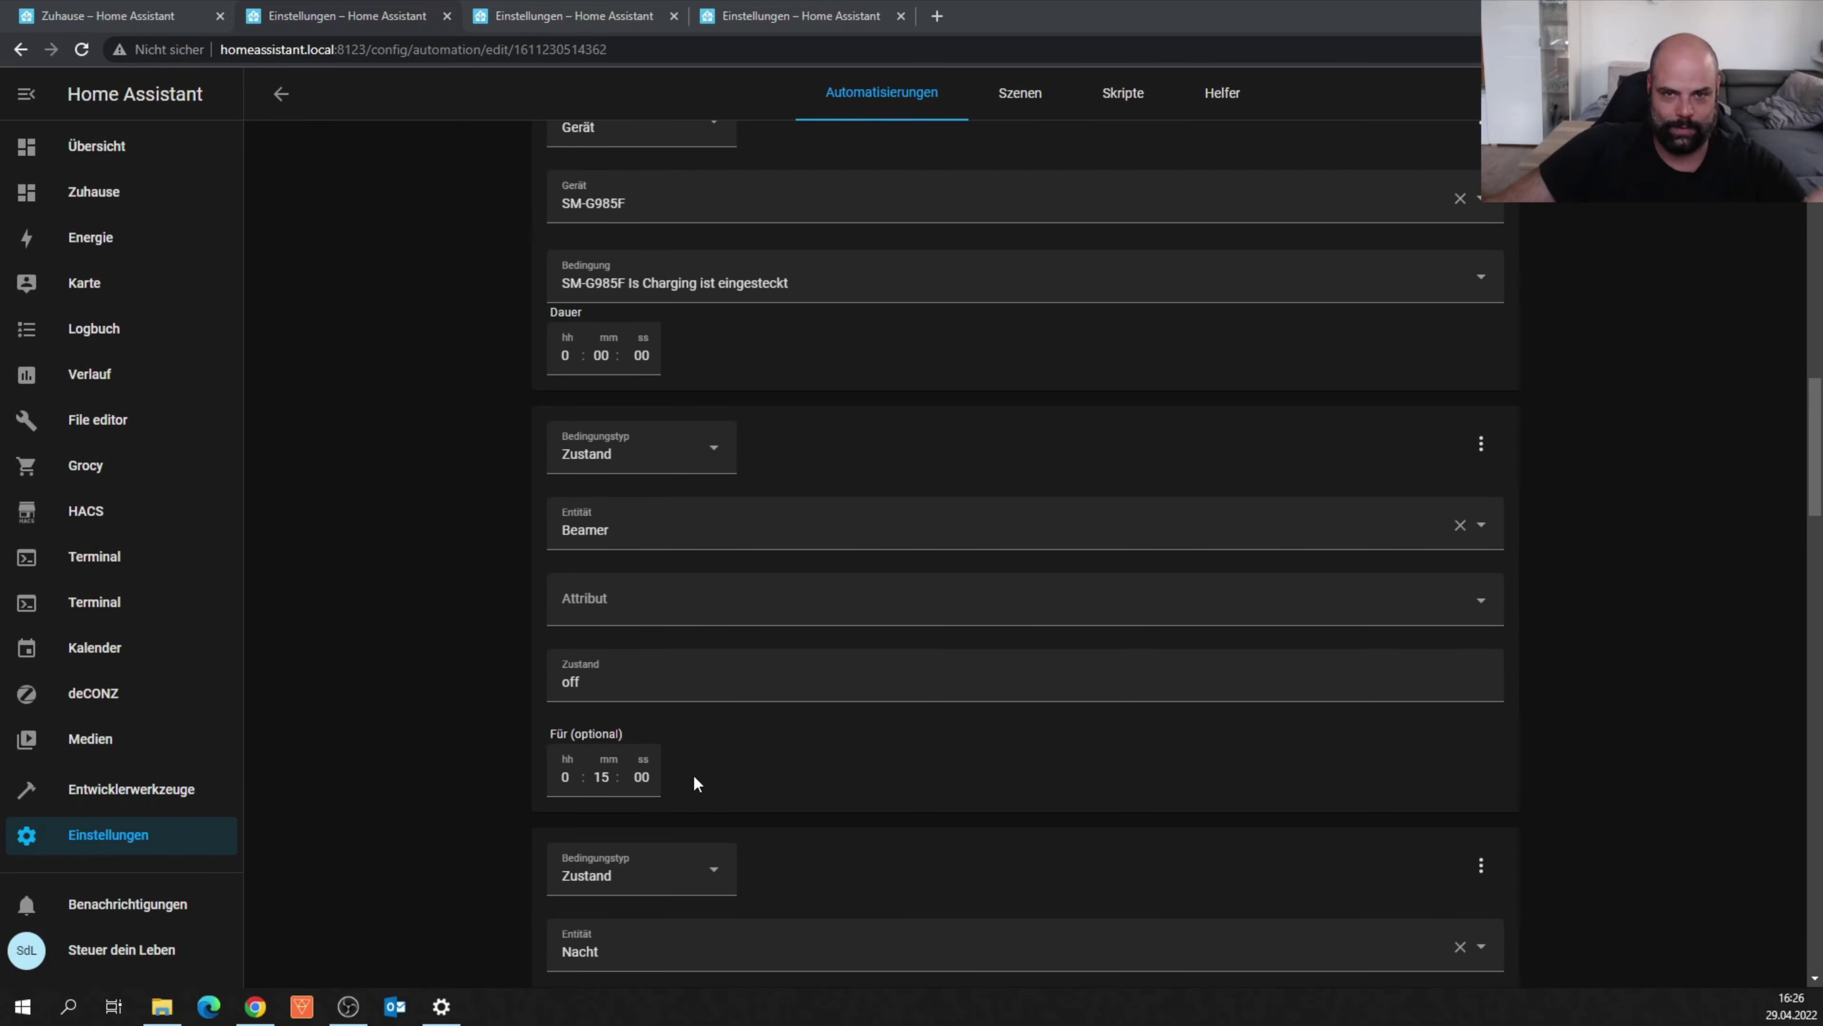
scroll(1681, 741, "down", 6)
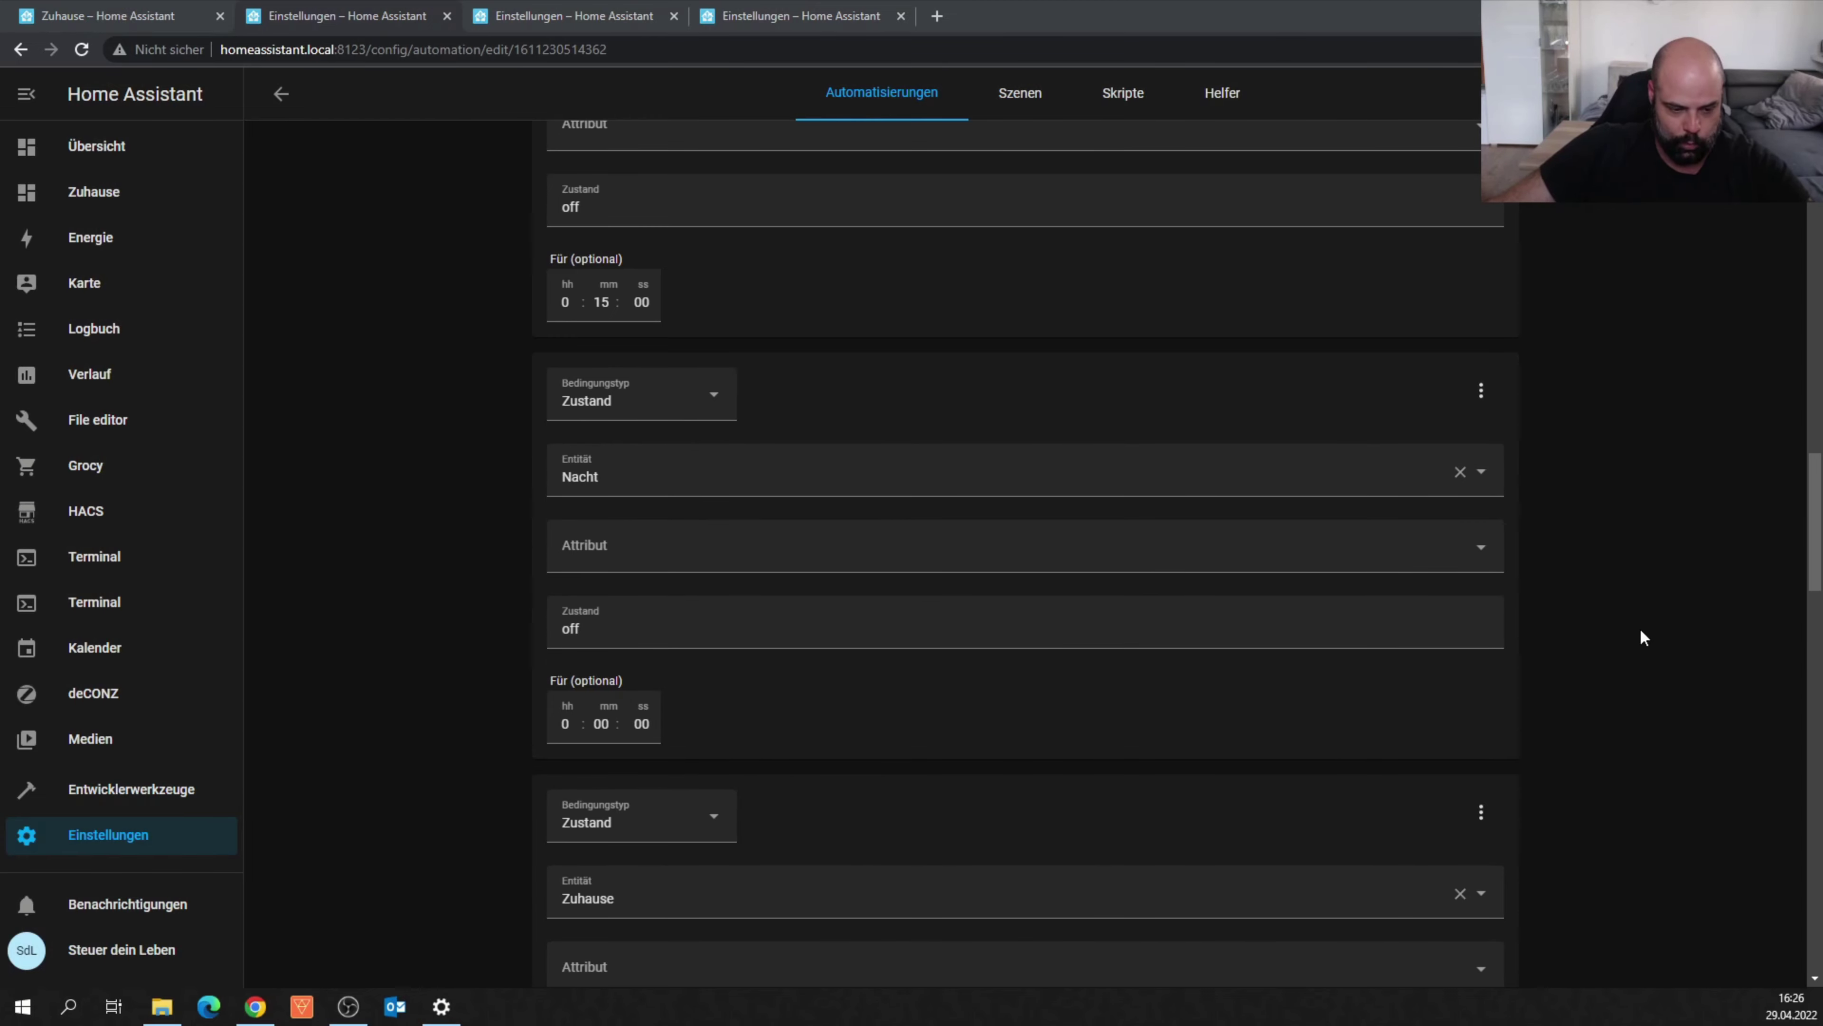
scroll(1644, 638, "down", 5)
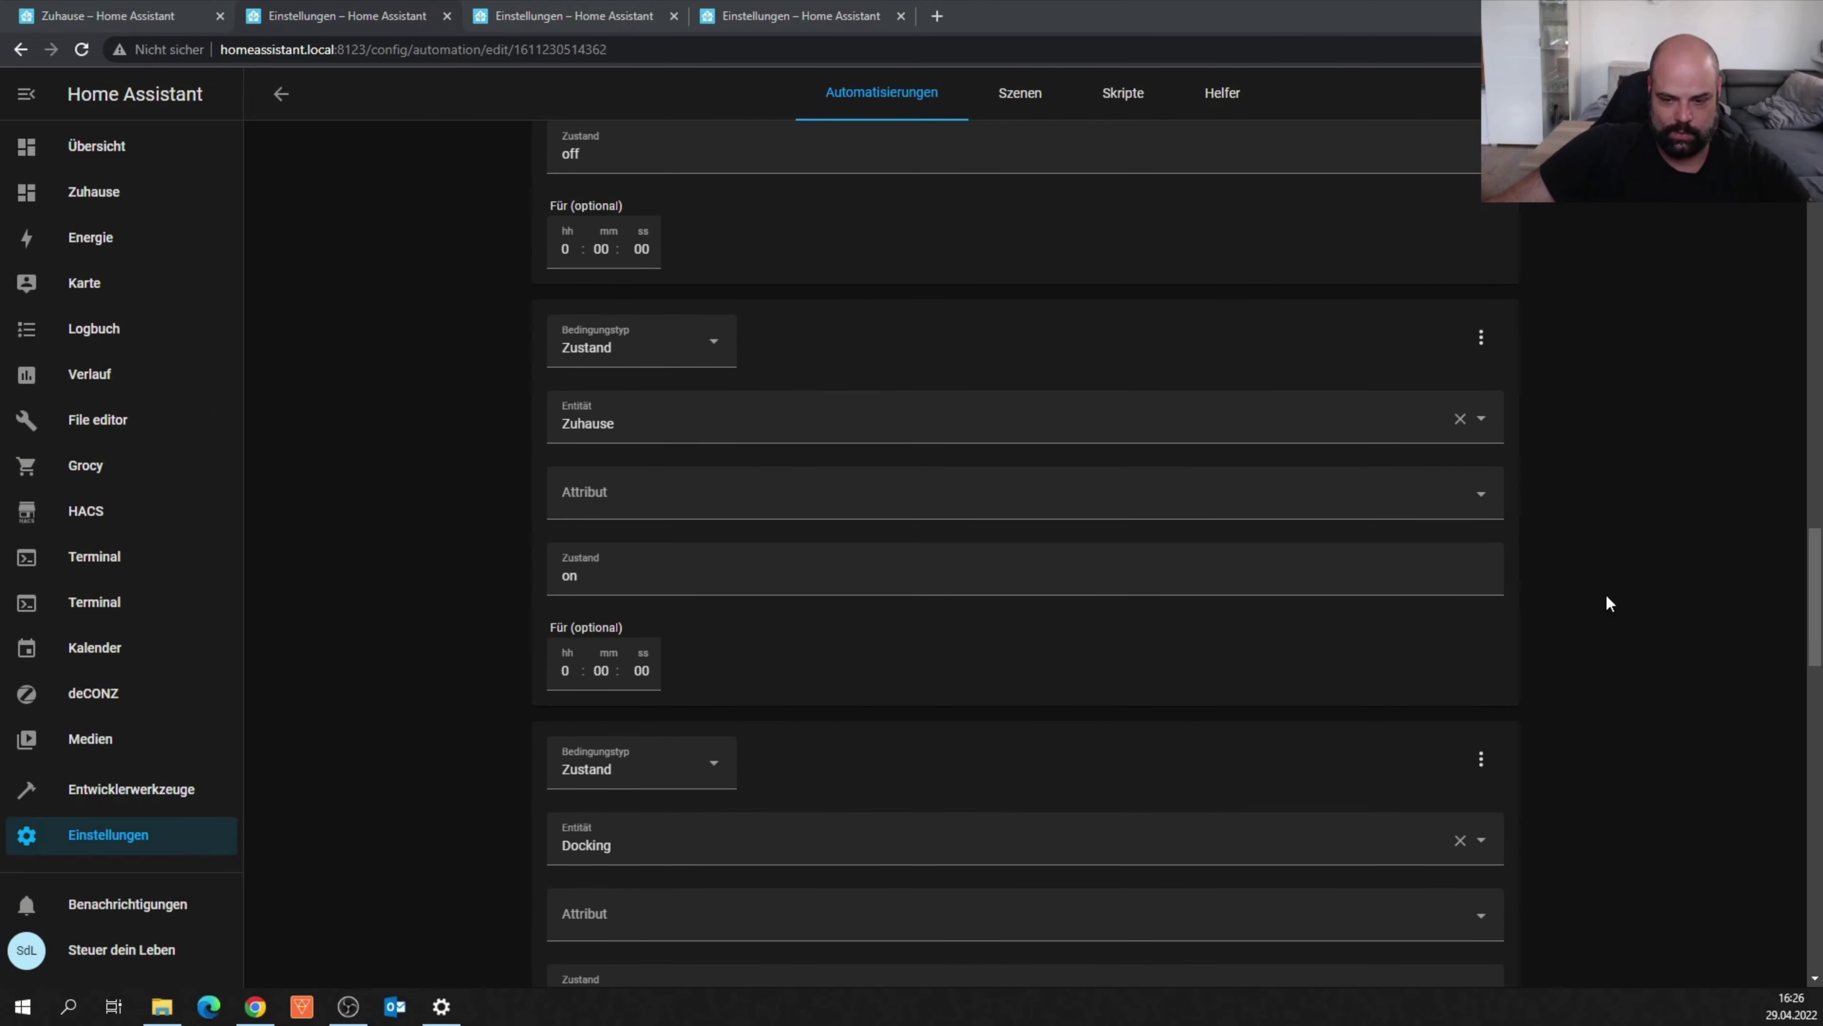
scroll(1648, 625, "down", 4)
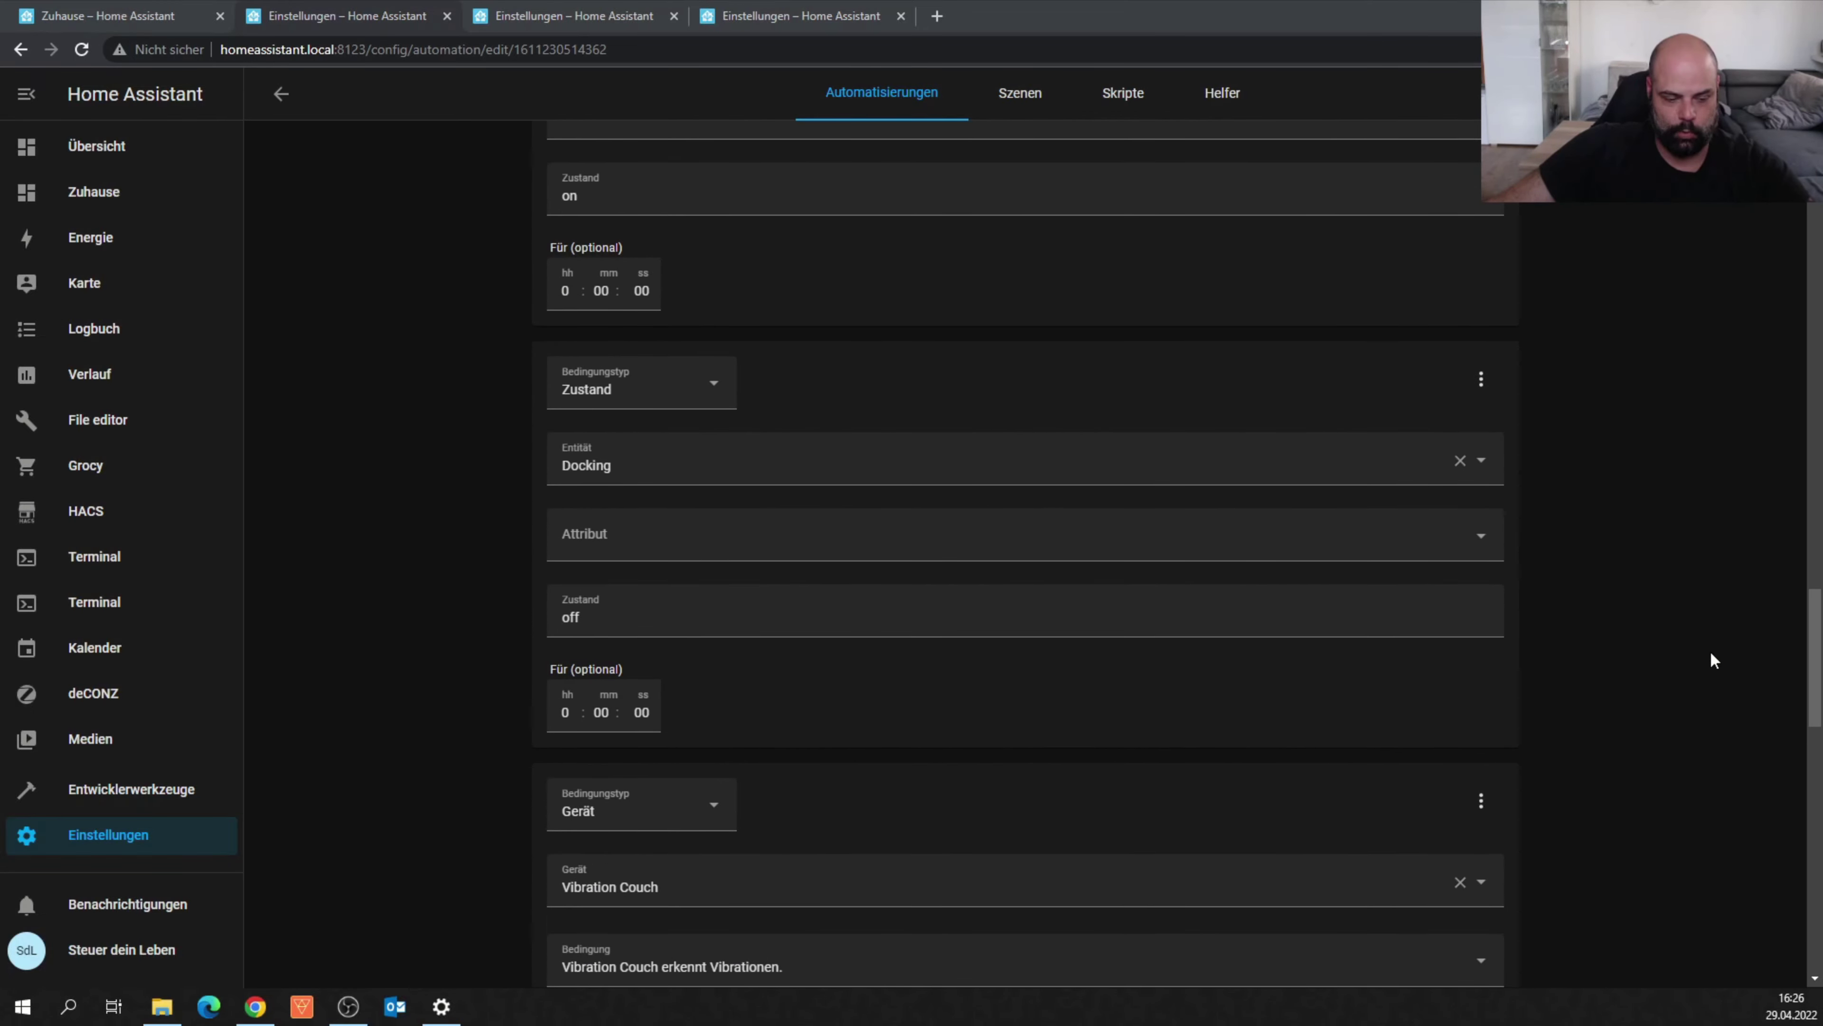
scroll(1711, 651, "down", 3)
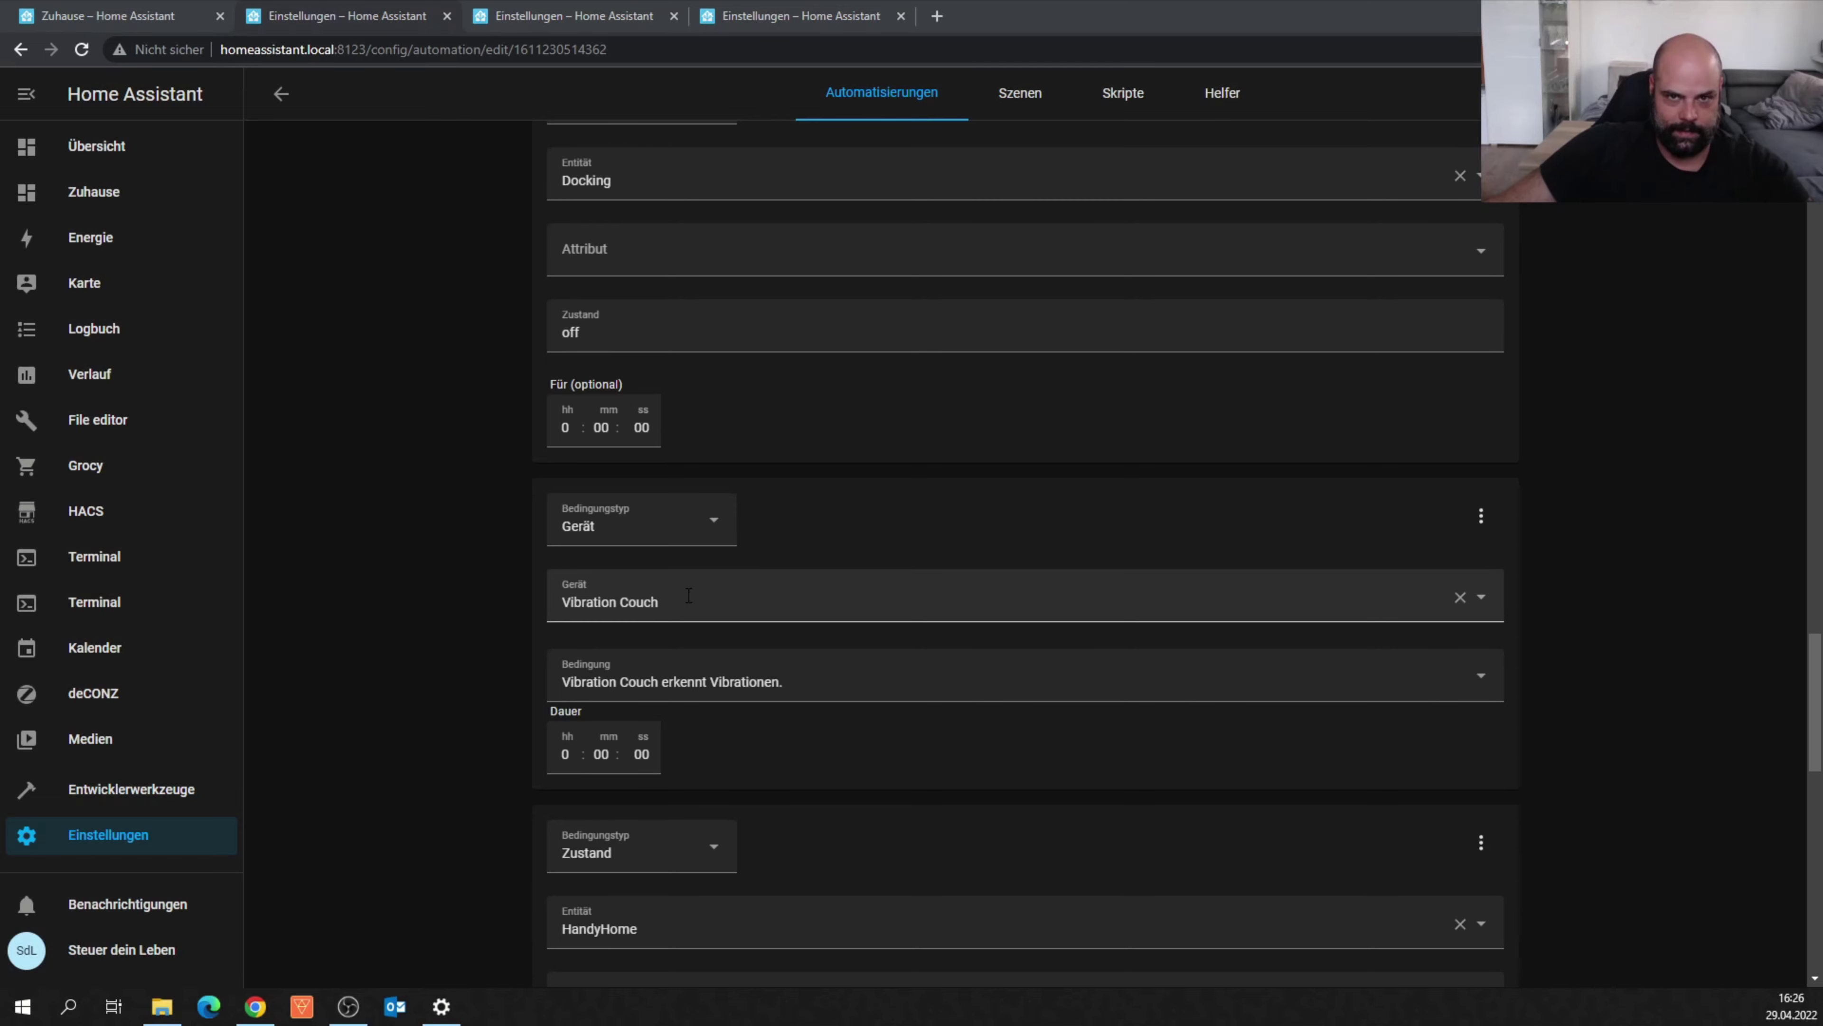
scroll(1657, 733, "down", 2)
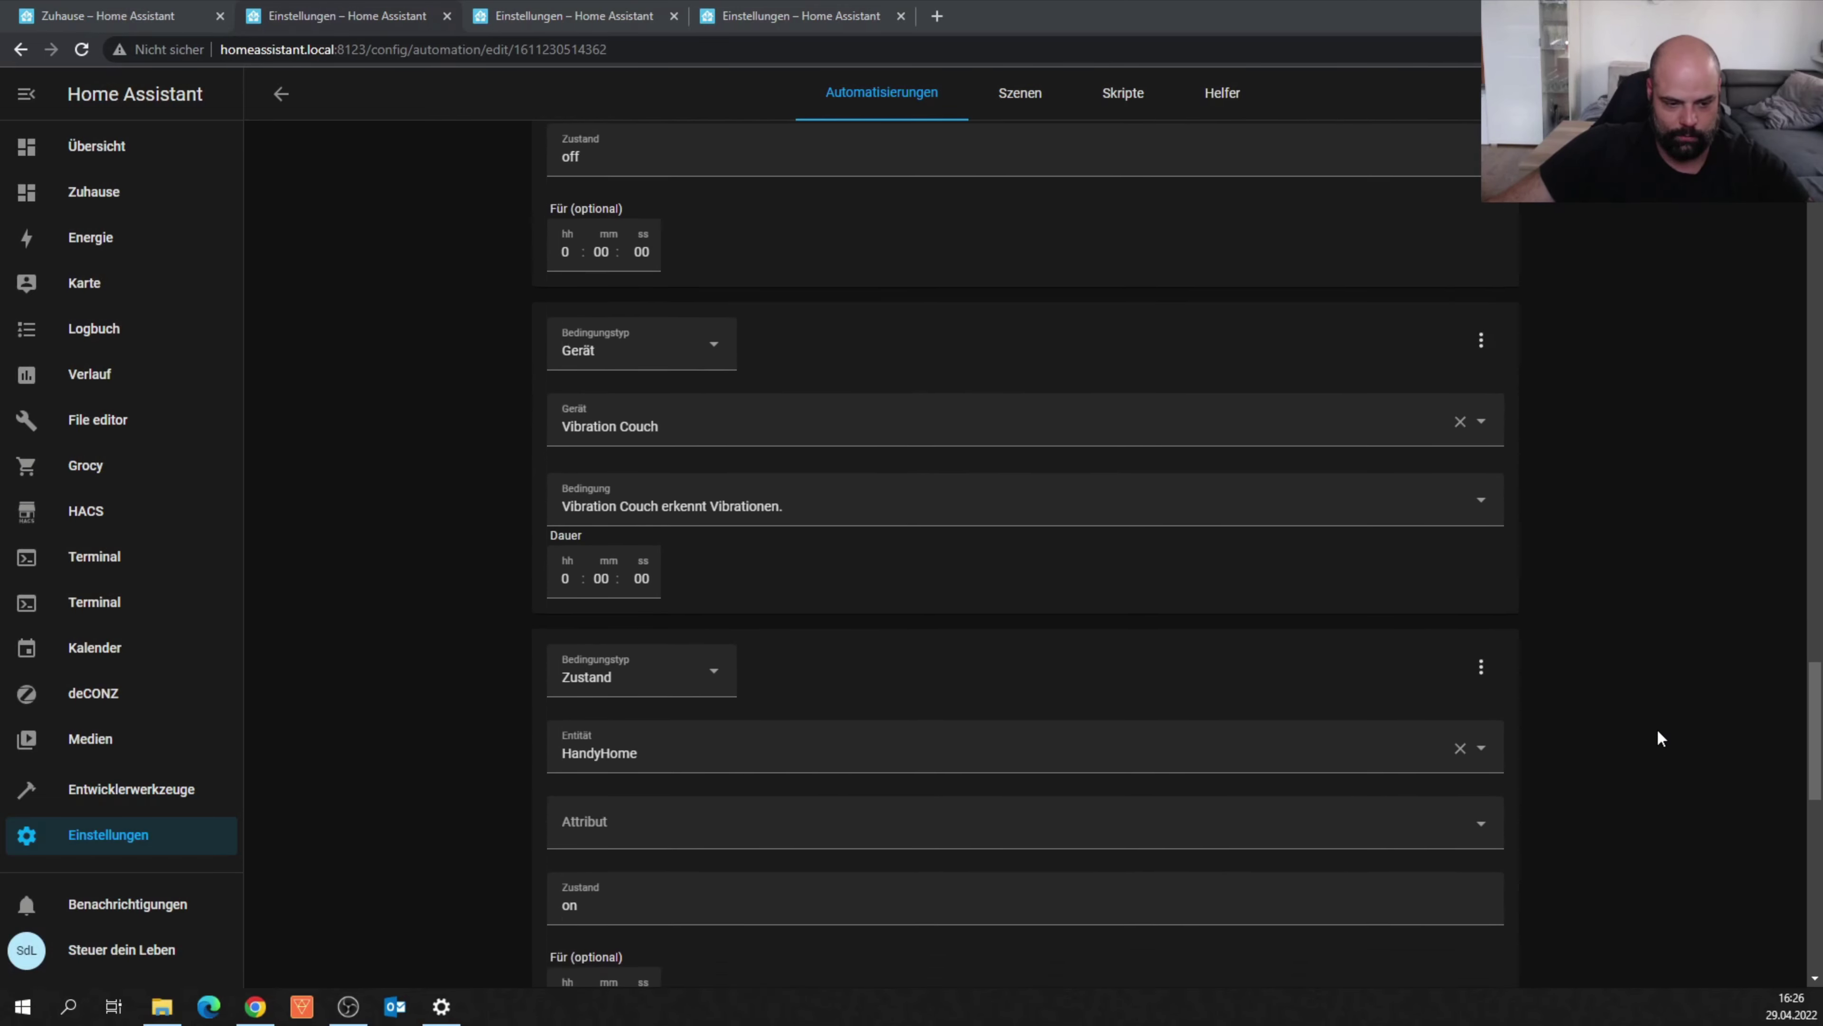
scroll(1658, 730, "down", 3)
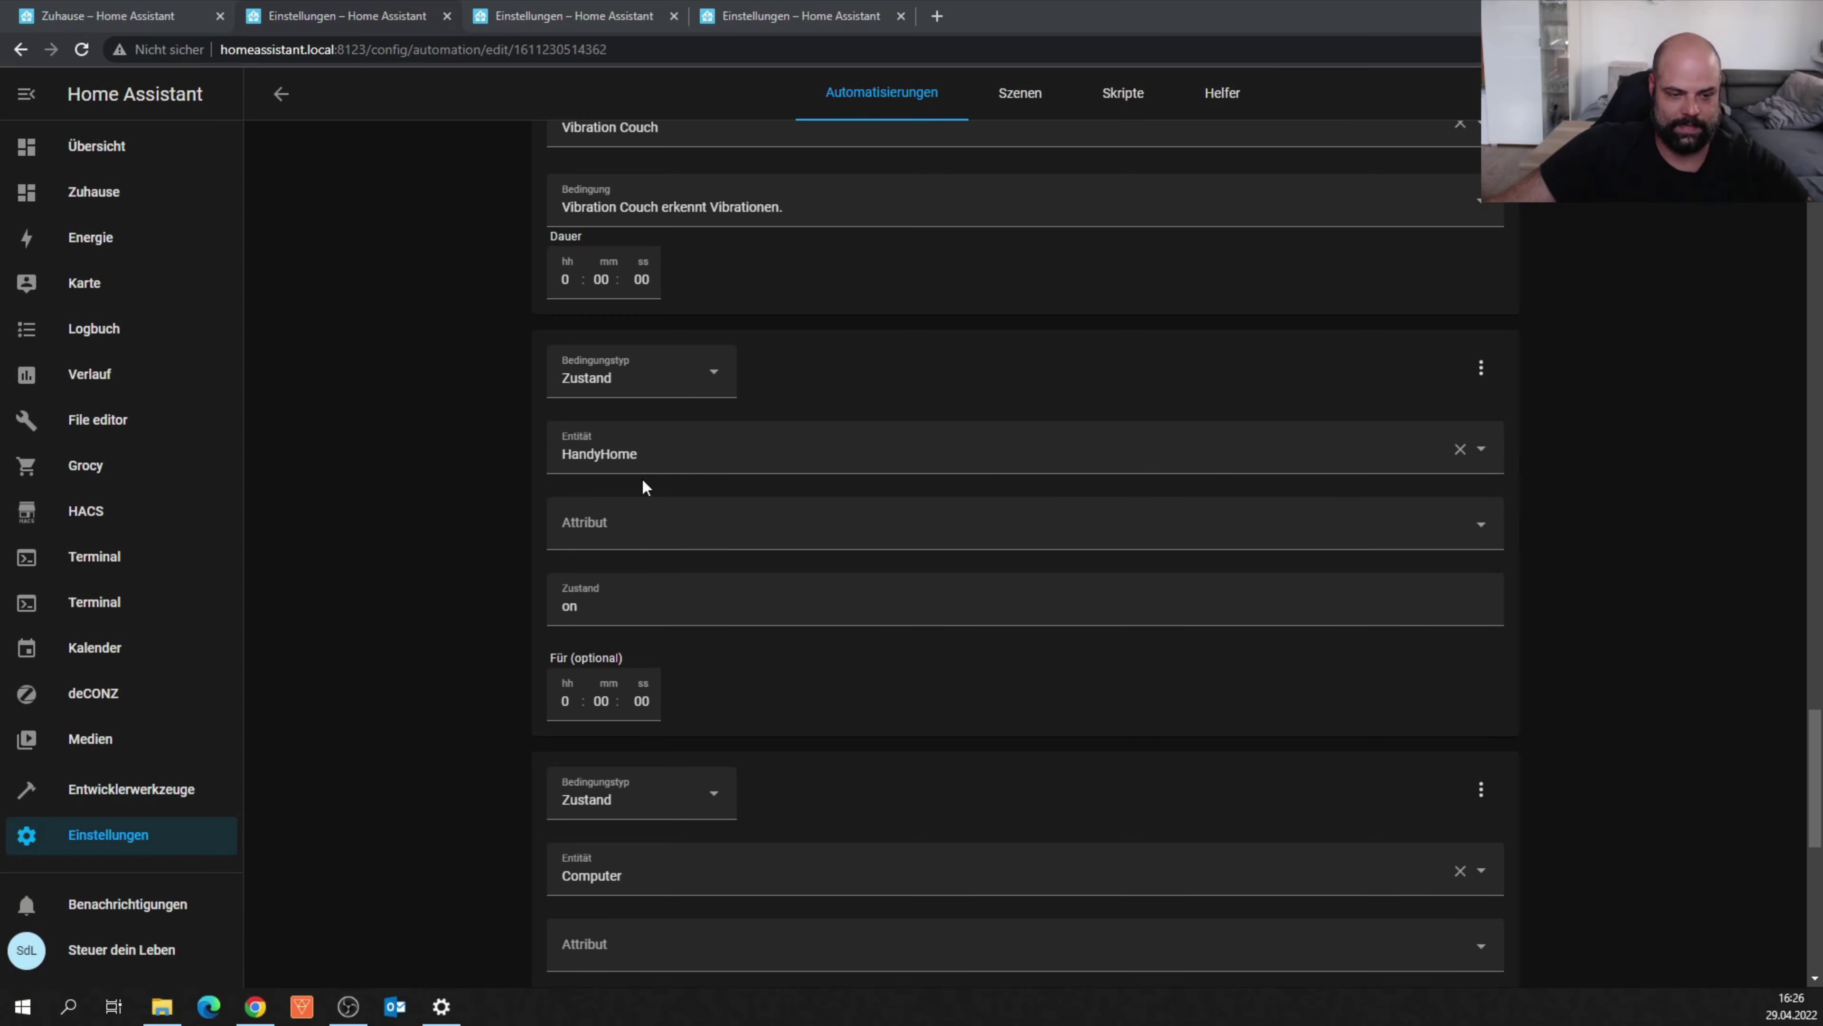
scroll(1615, 604, "down", 5)
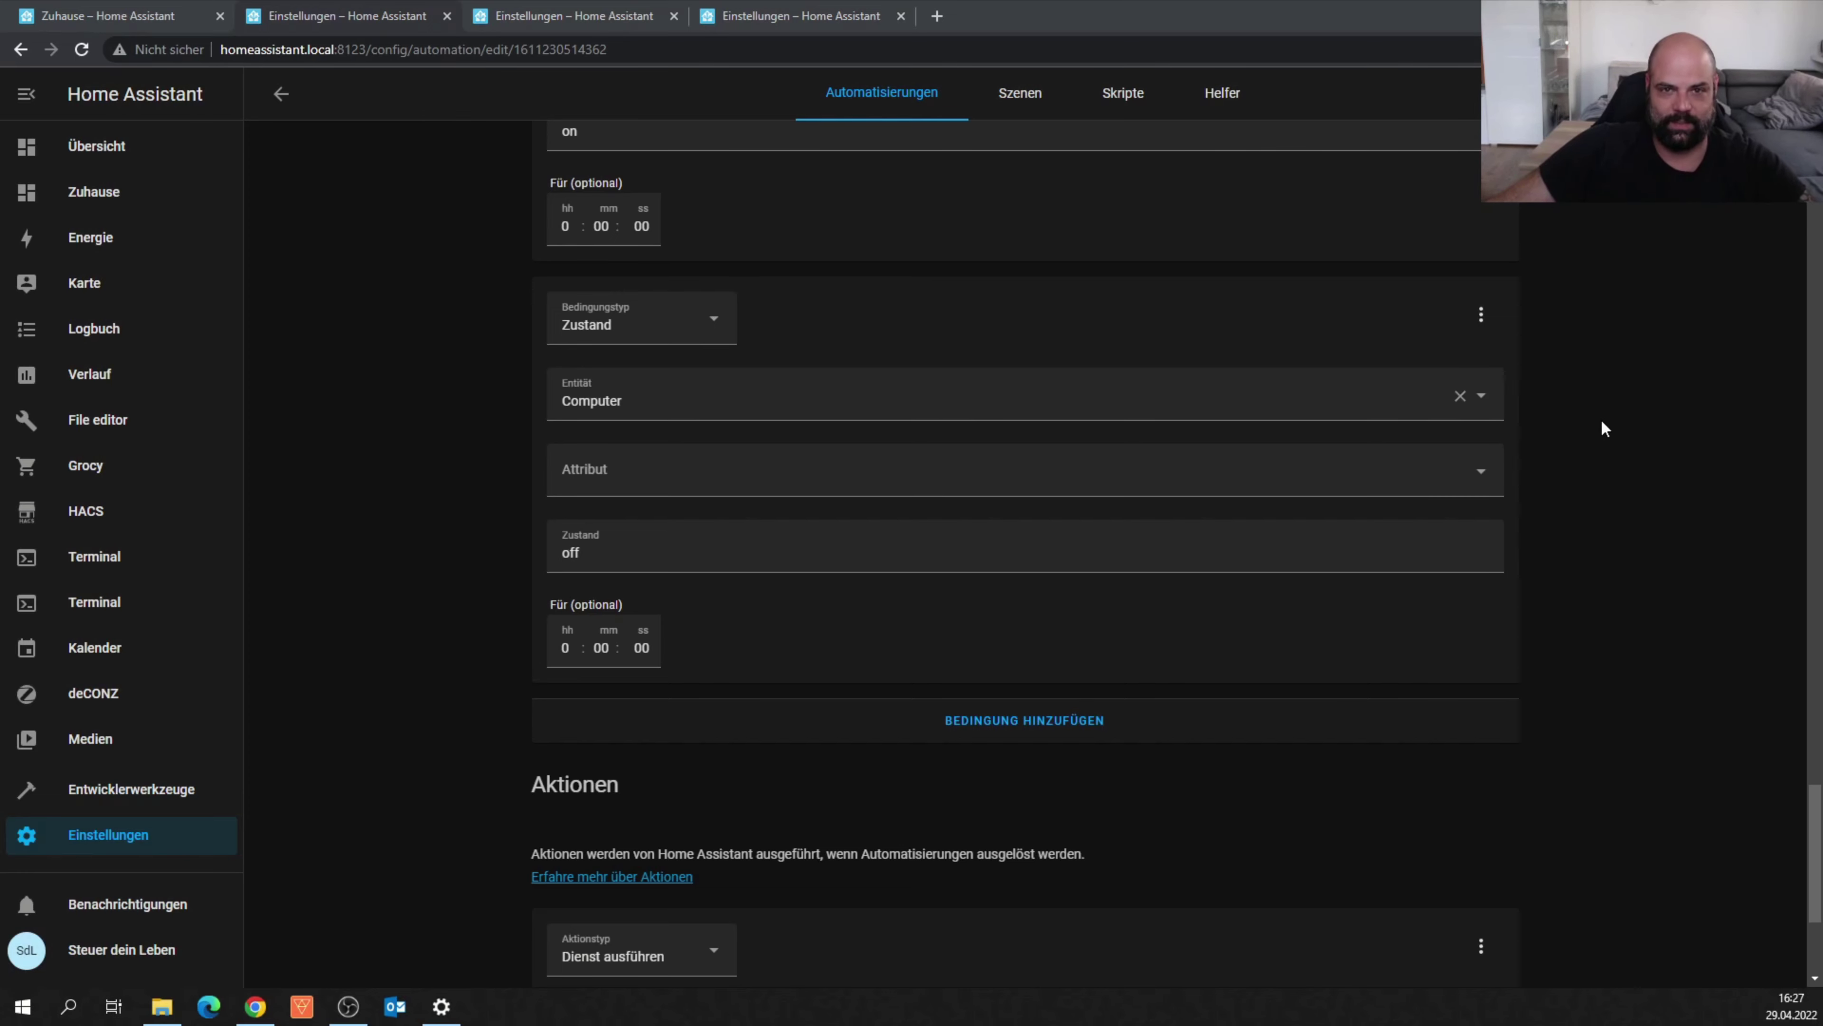
scroll(1602, 462, "down", 4)
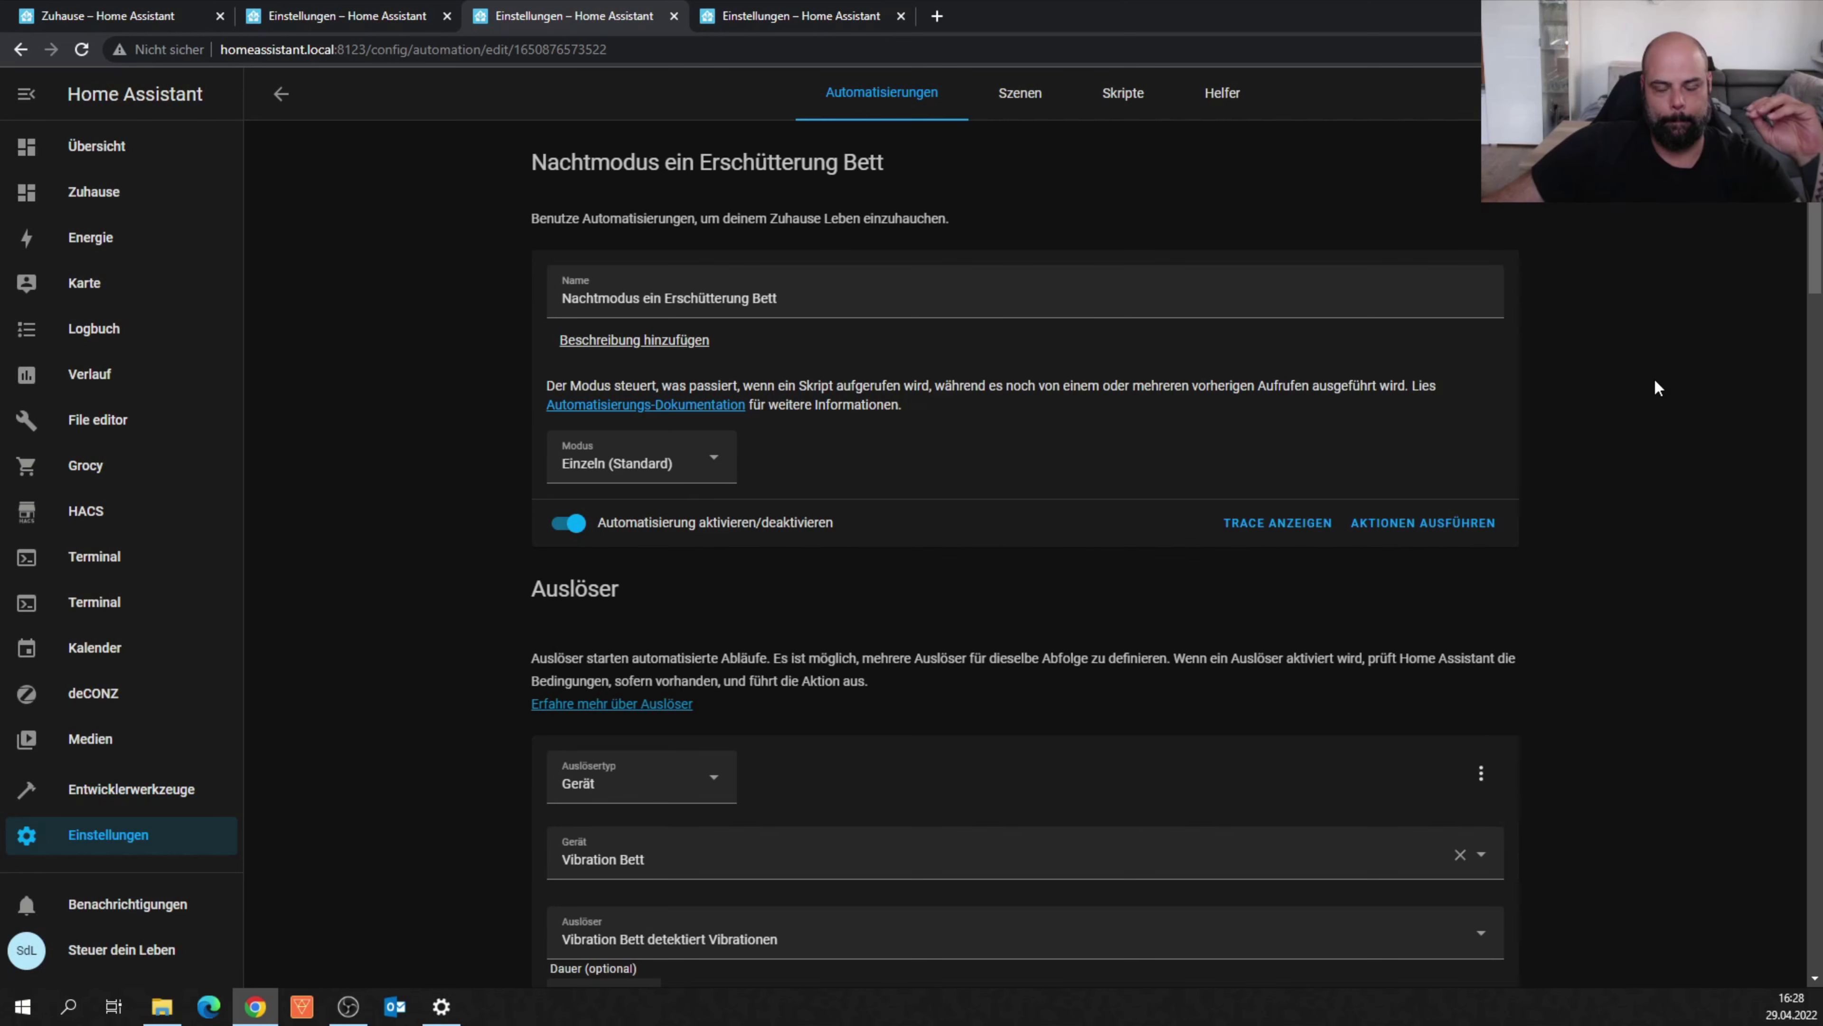
Step: Examine the Vibration Bett trigger and the Beamer, Computer, time and Nacht conditions of the Nachtmodus ein Erschütterung Bett automation
scroll(1656, 388, "down", 6)
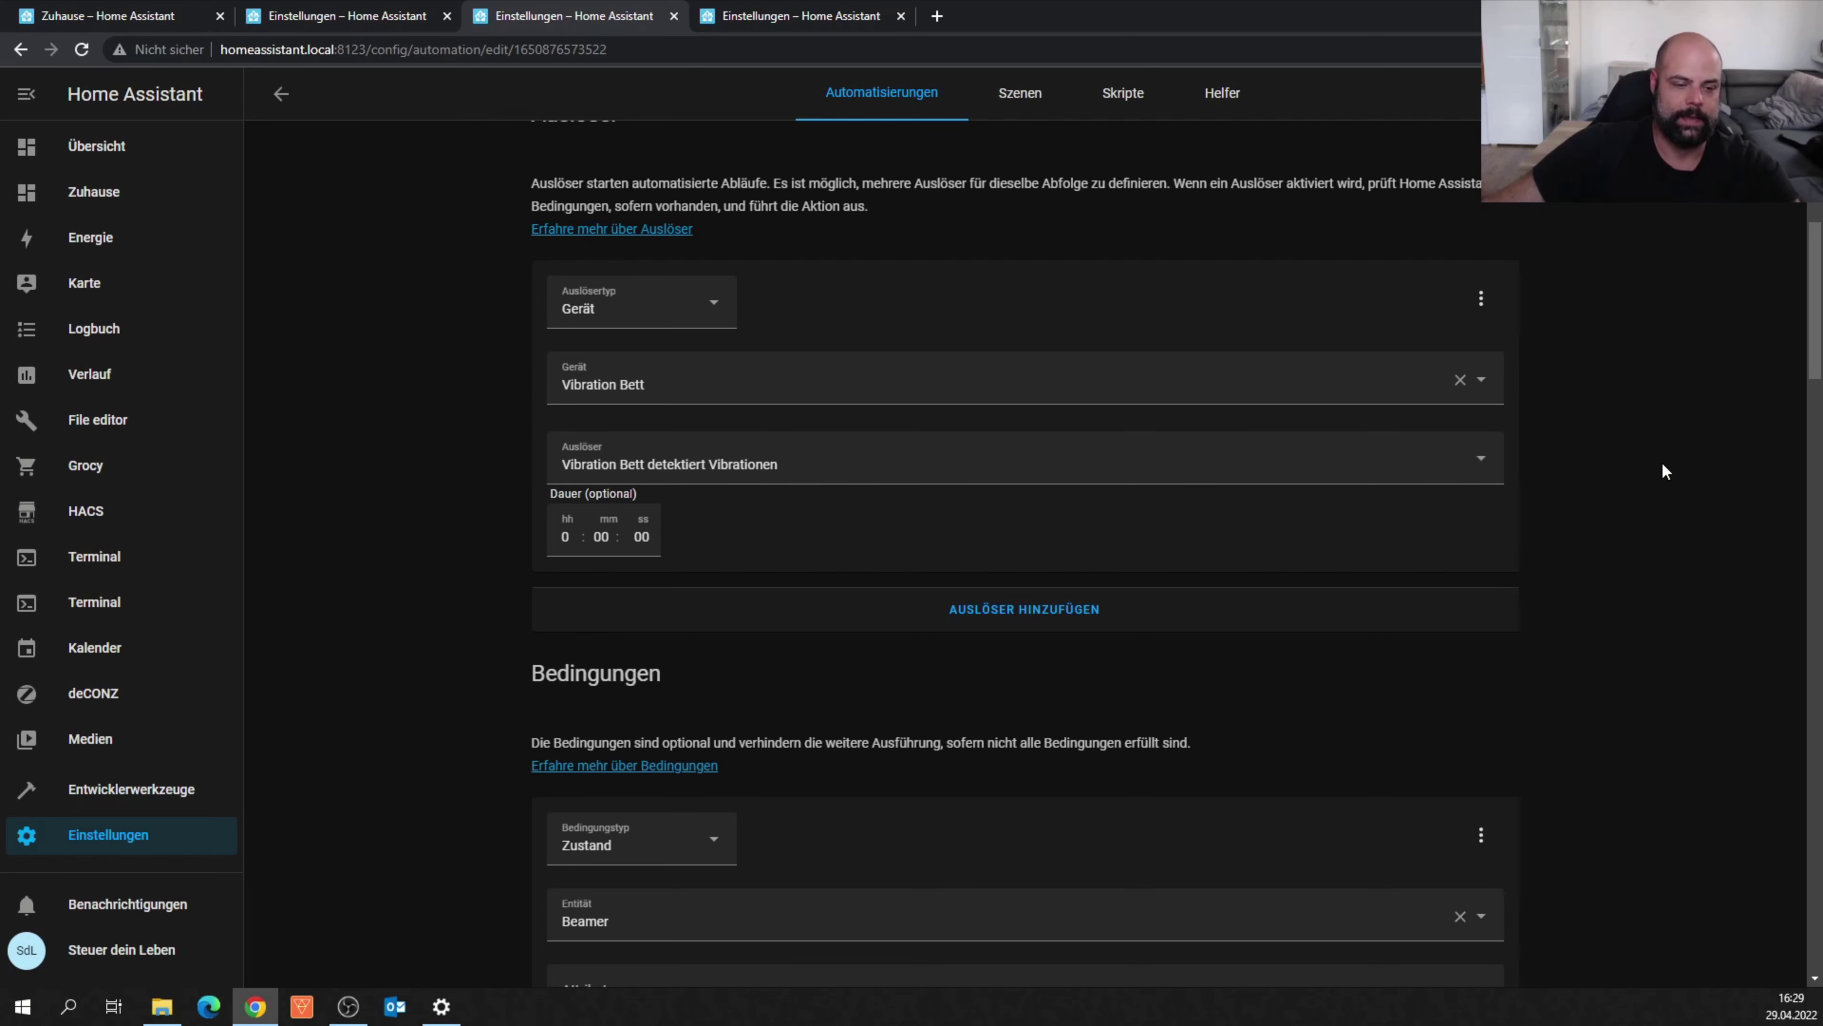
scroll(1631, 447, "down", 5)
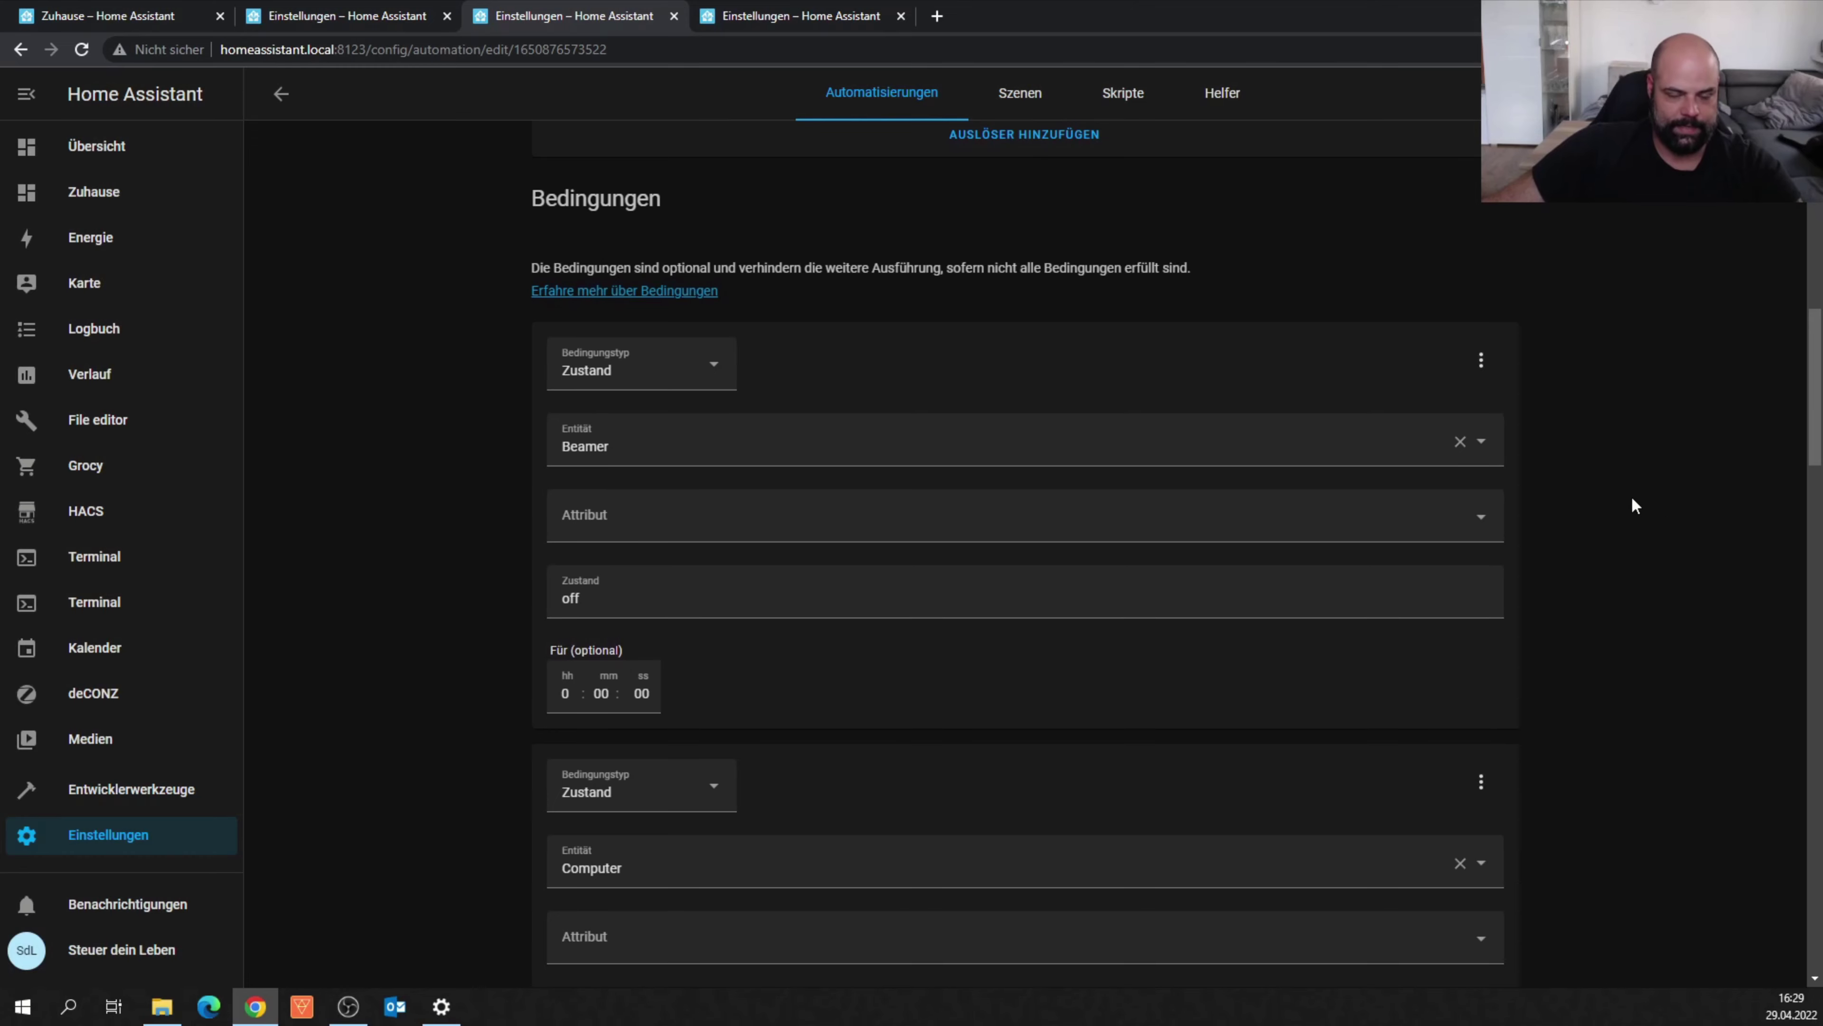
scroll(1706, 565, "down", 4)
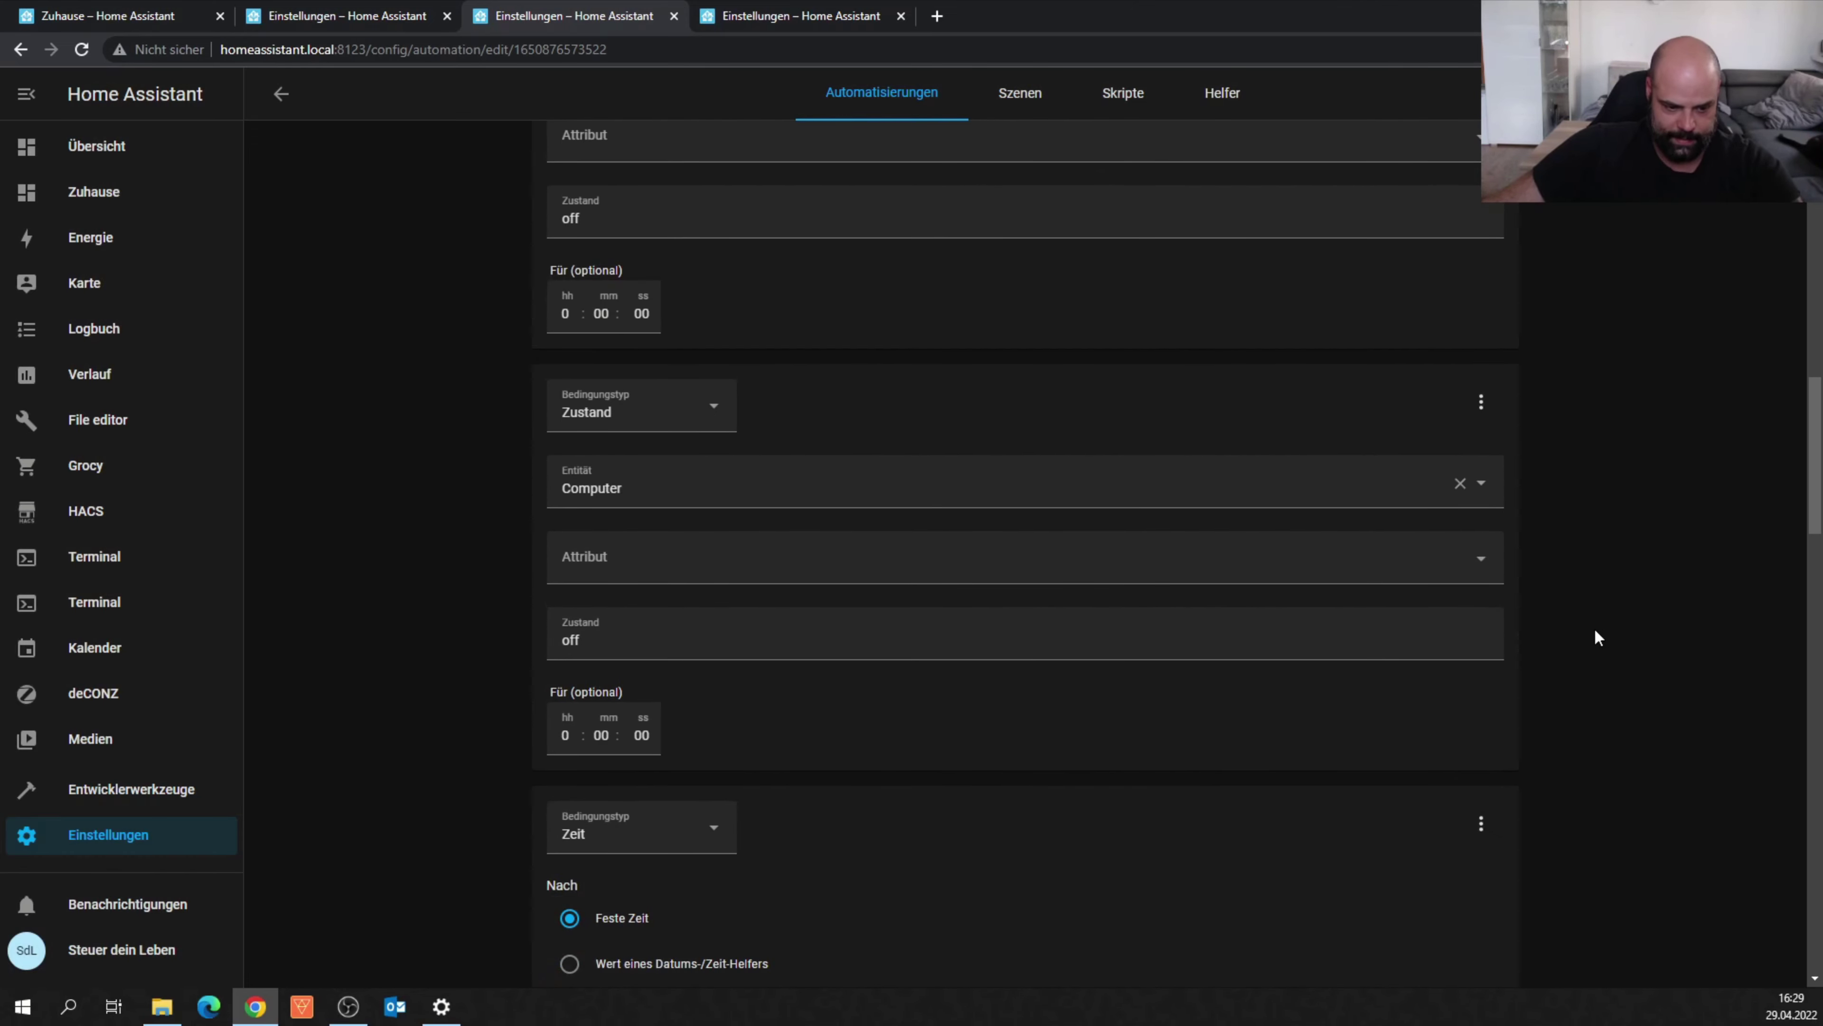
scroll(1595, 631, "down", 6)
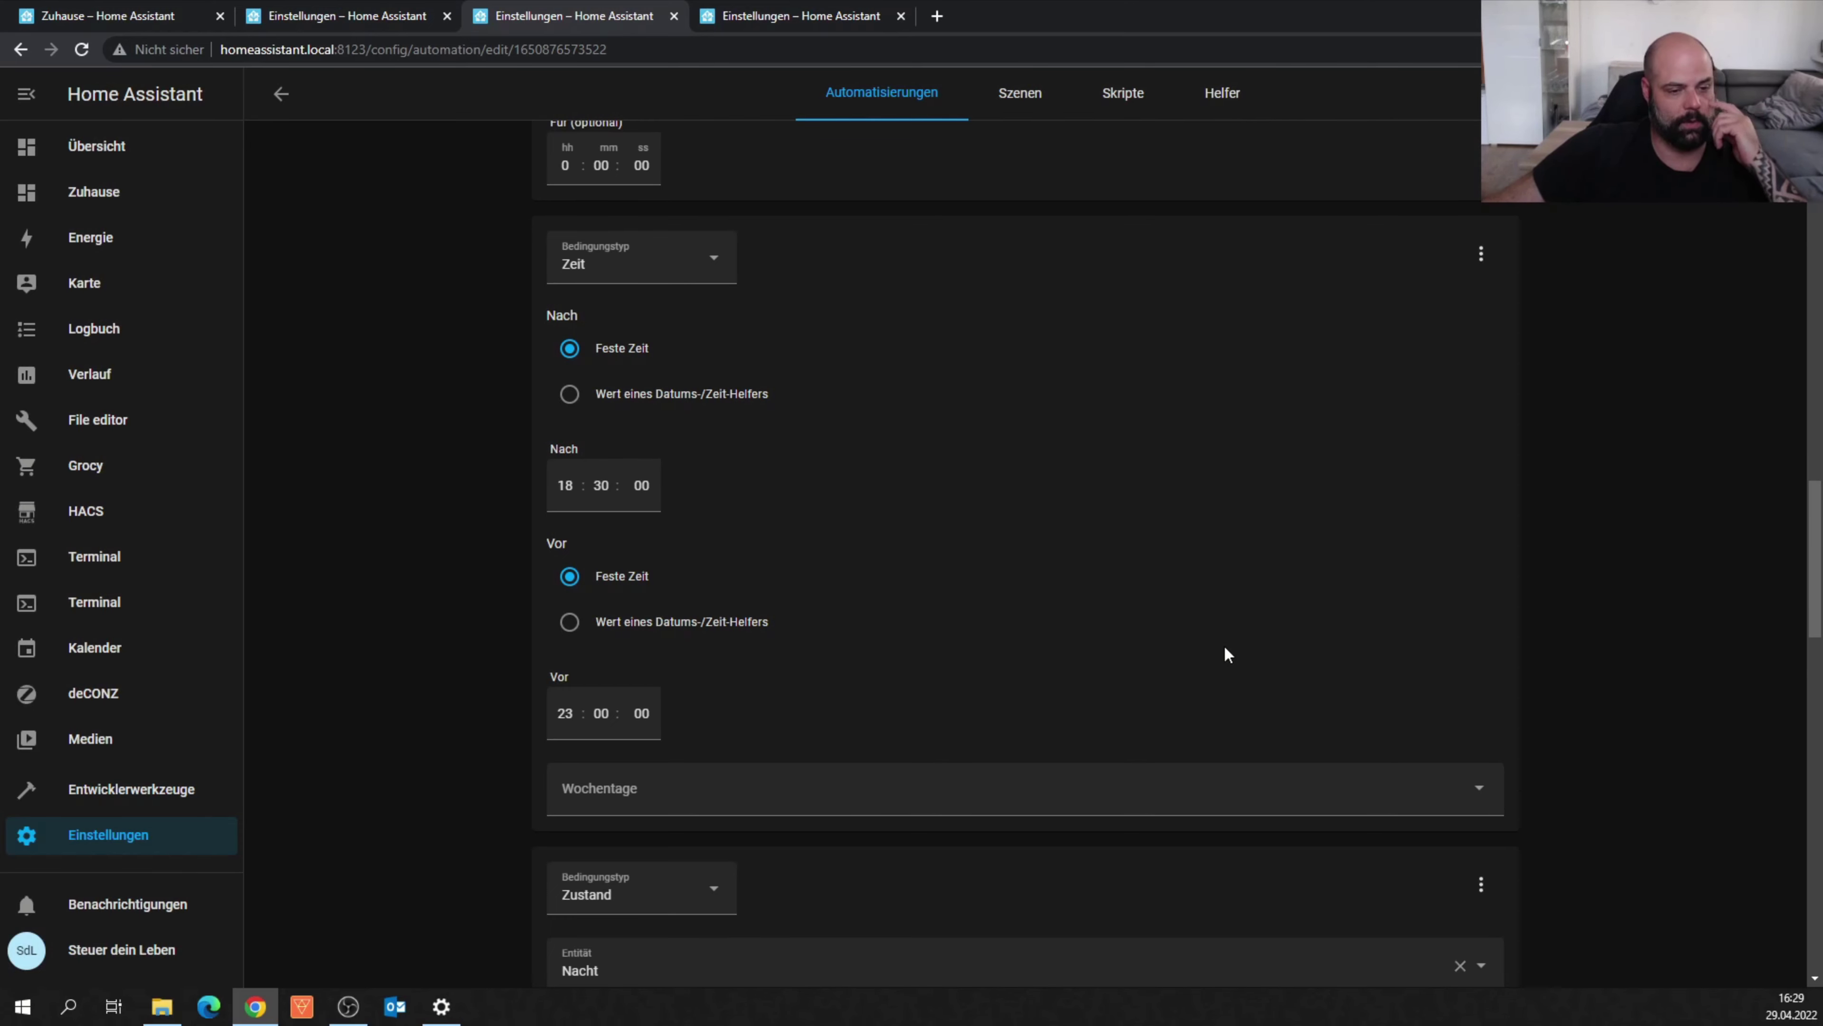
scroll(1611, 563, "up", 3)
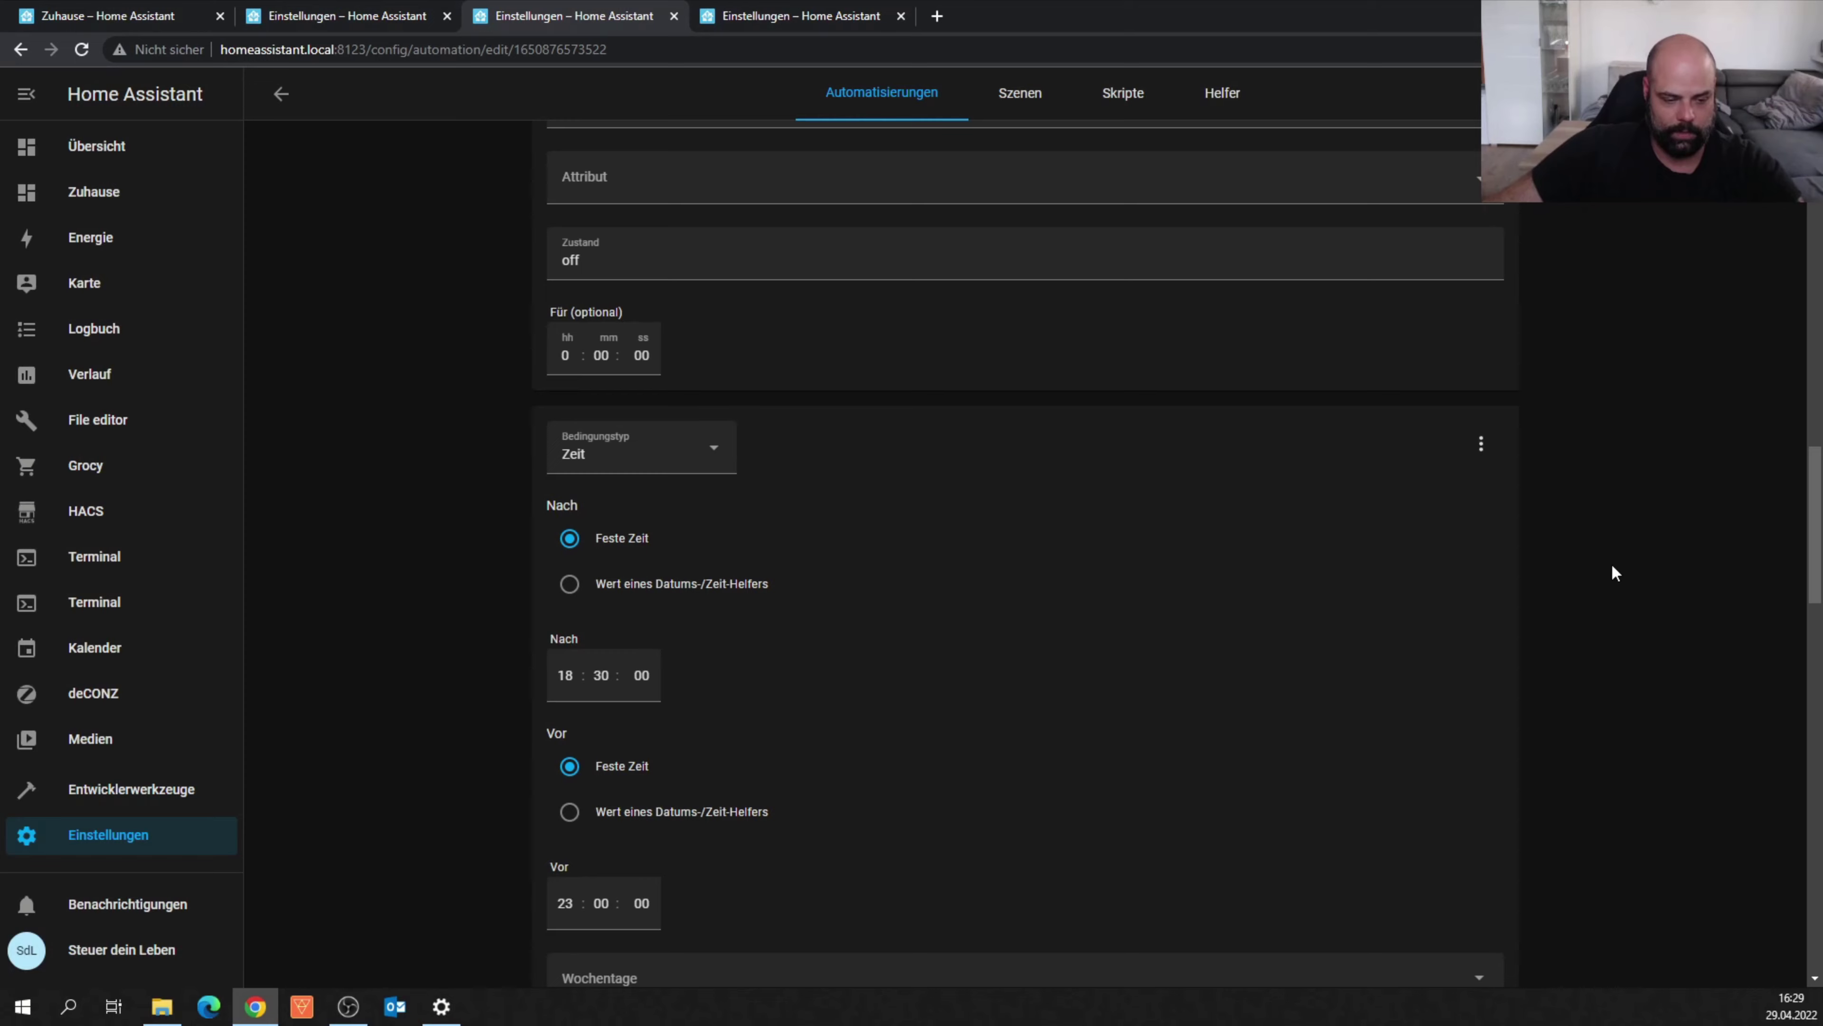
scroll(1612, 567, "up", 6)
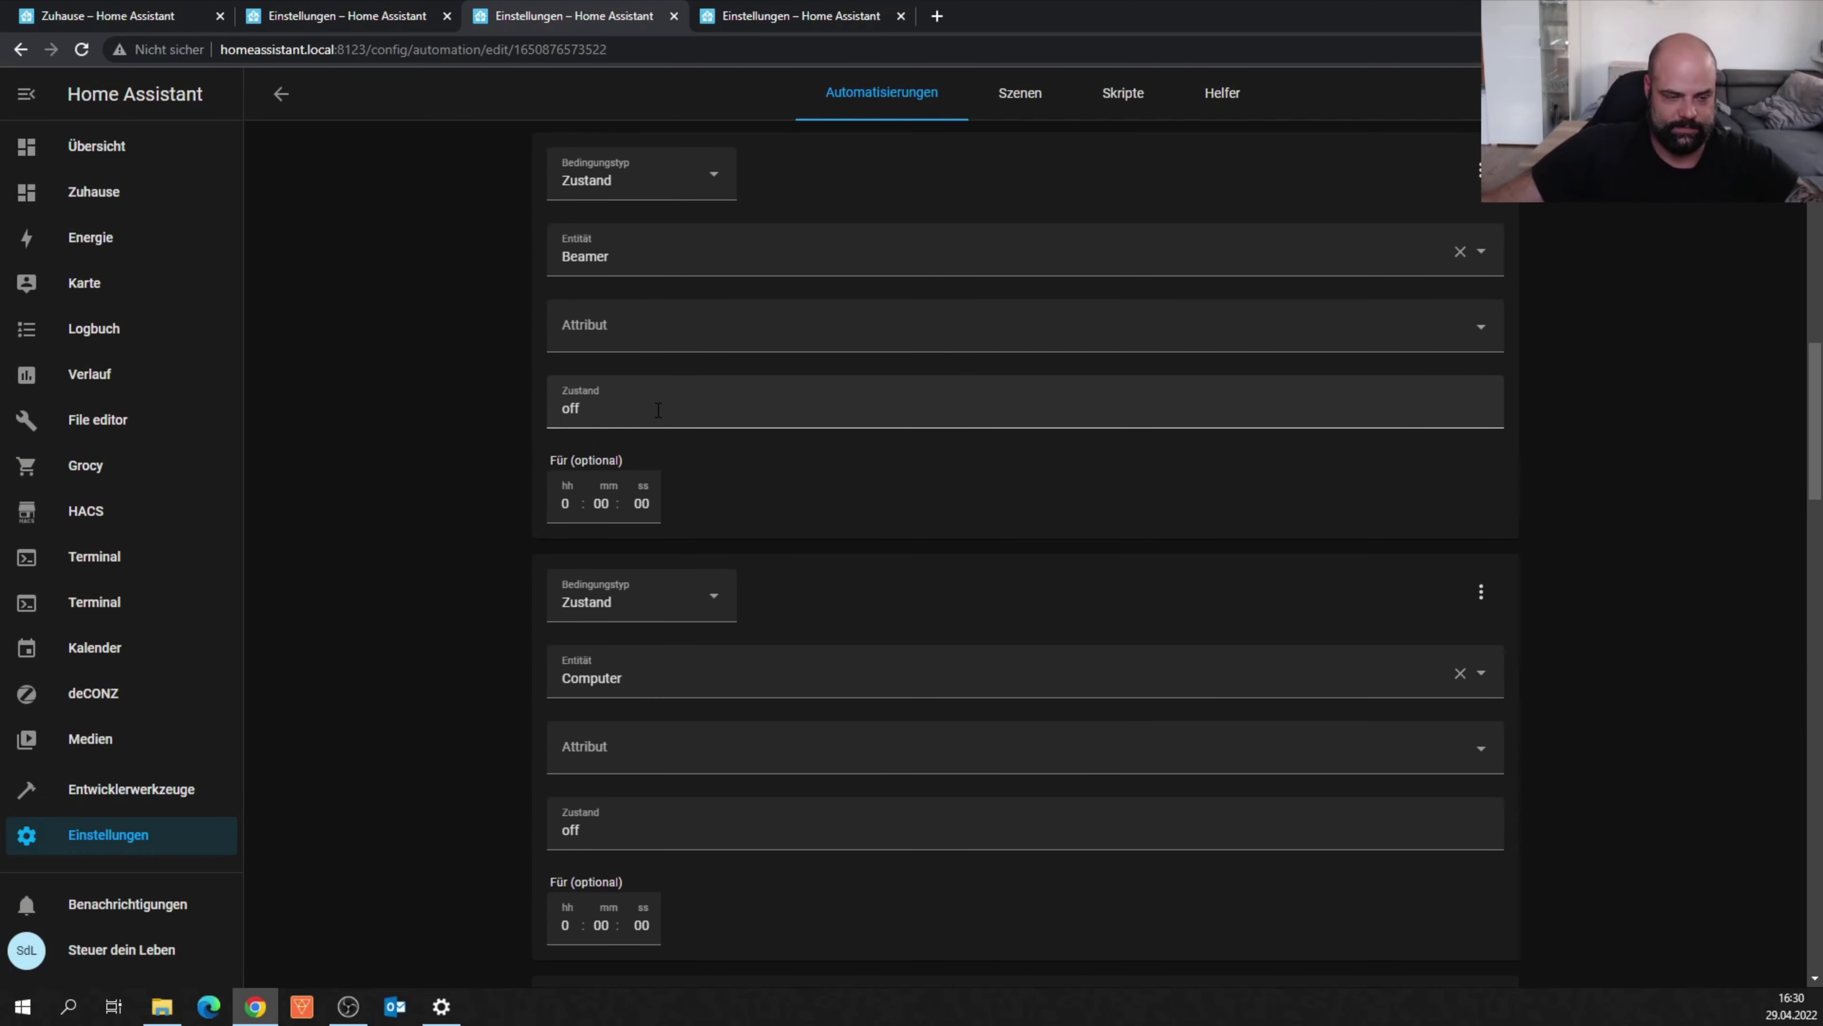
scroll(757, 452, "down", 2)
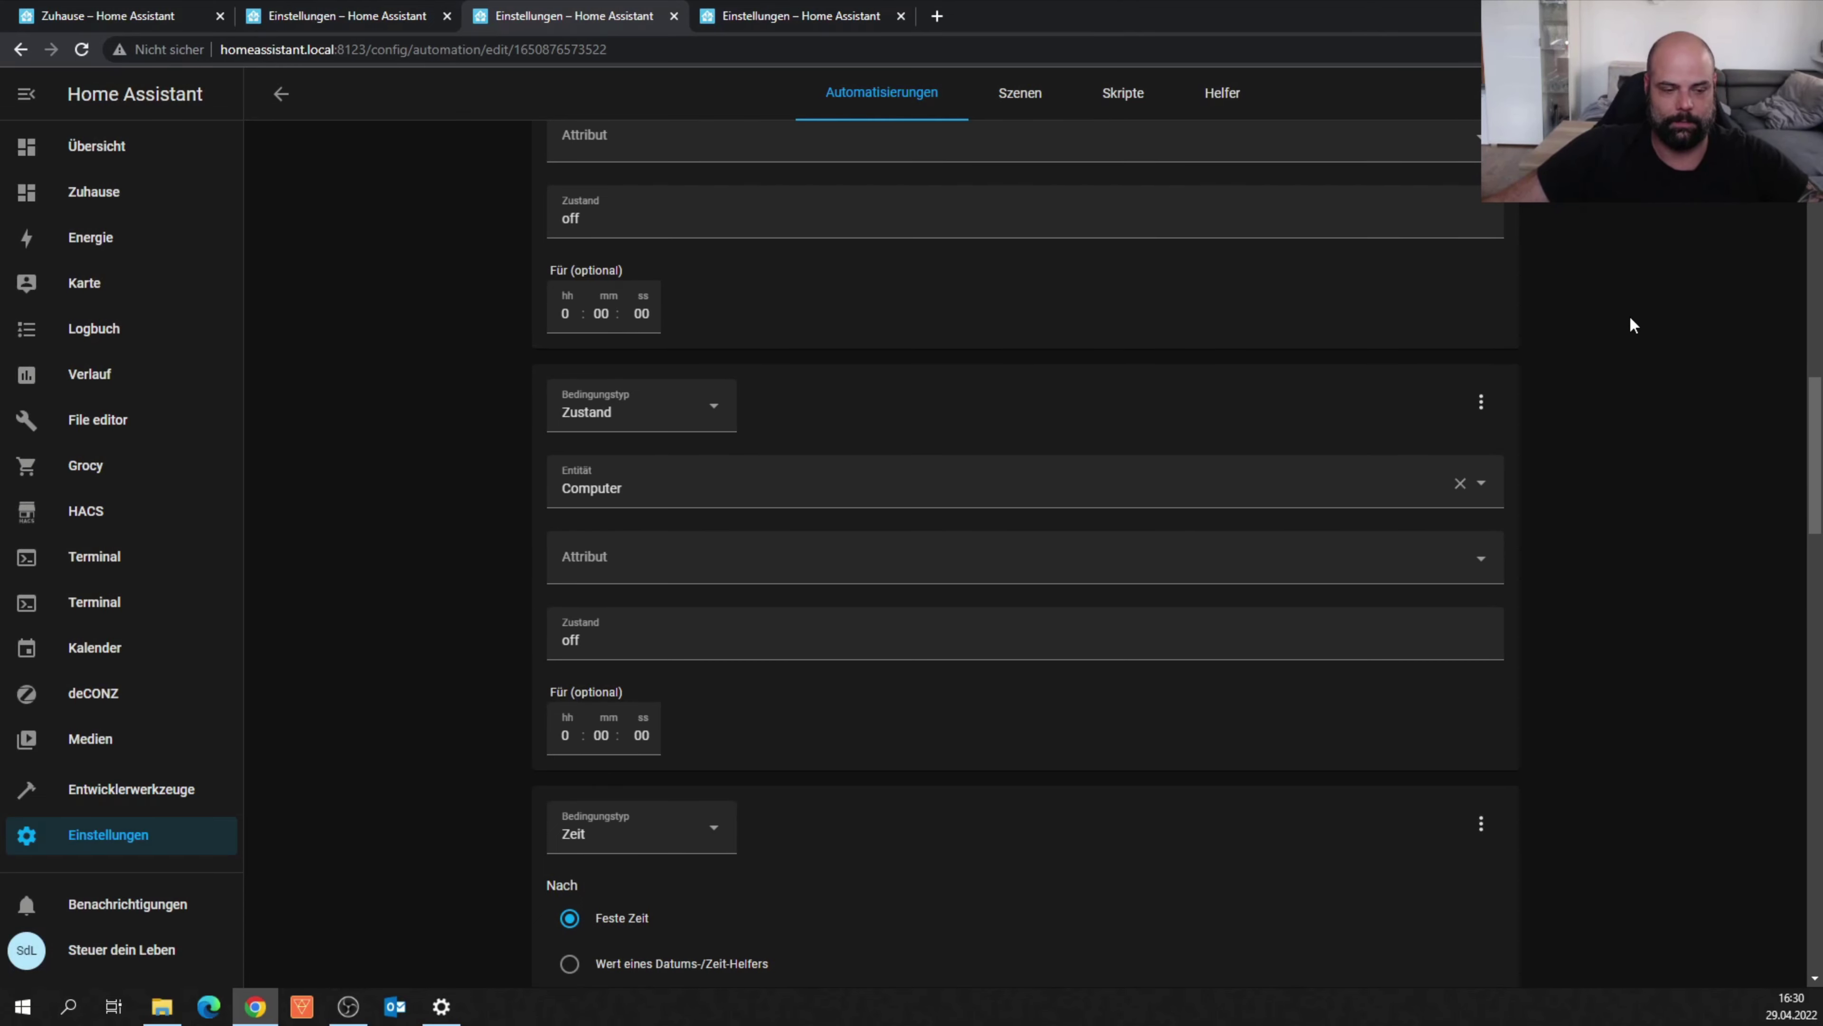
scroll(1564, 455, "down", 6)
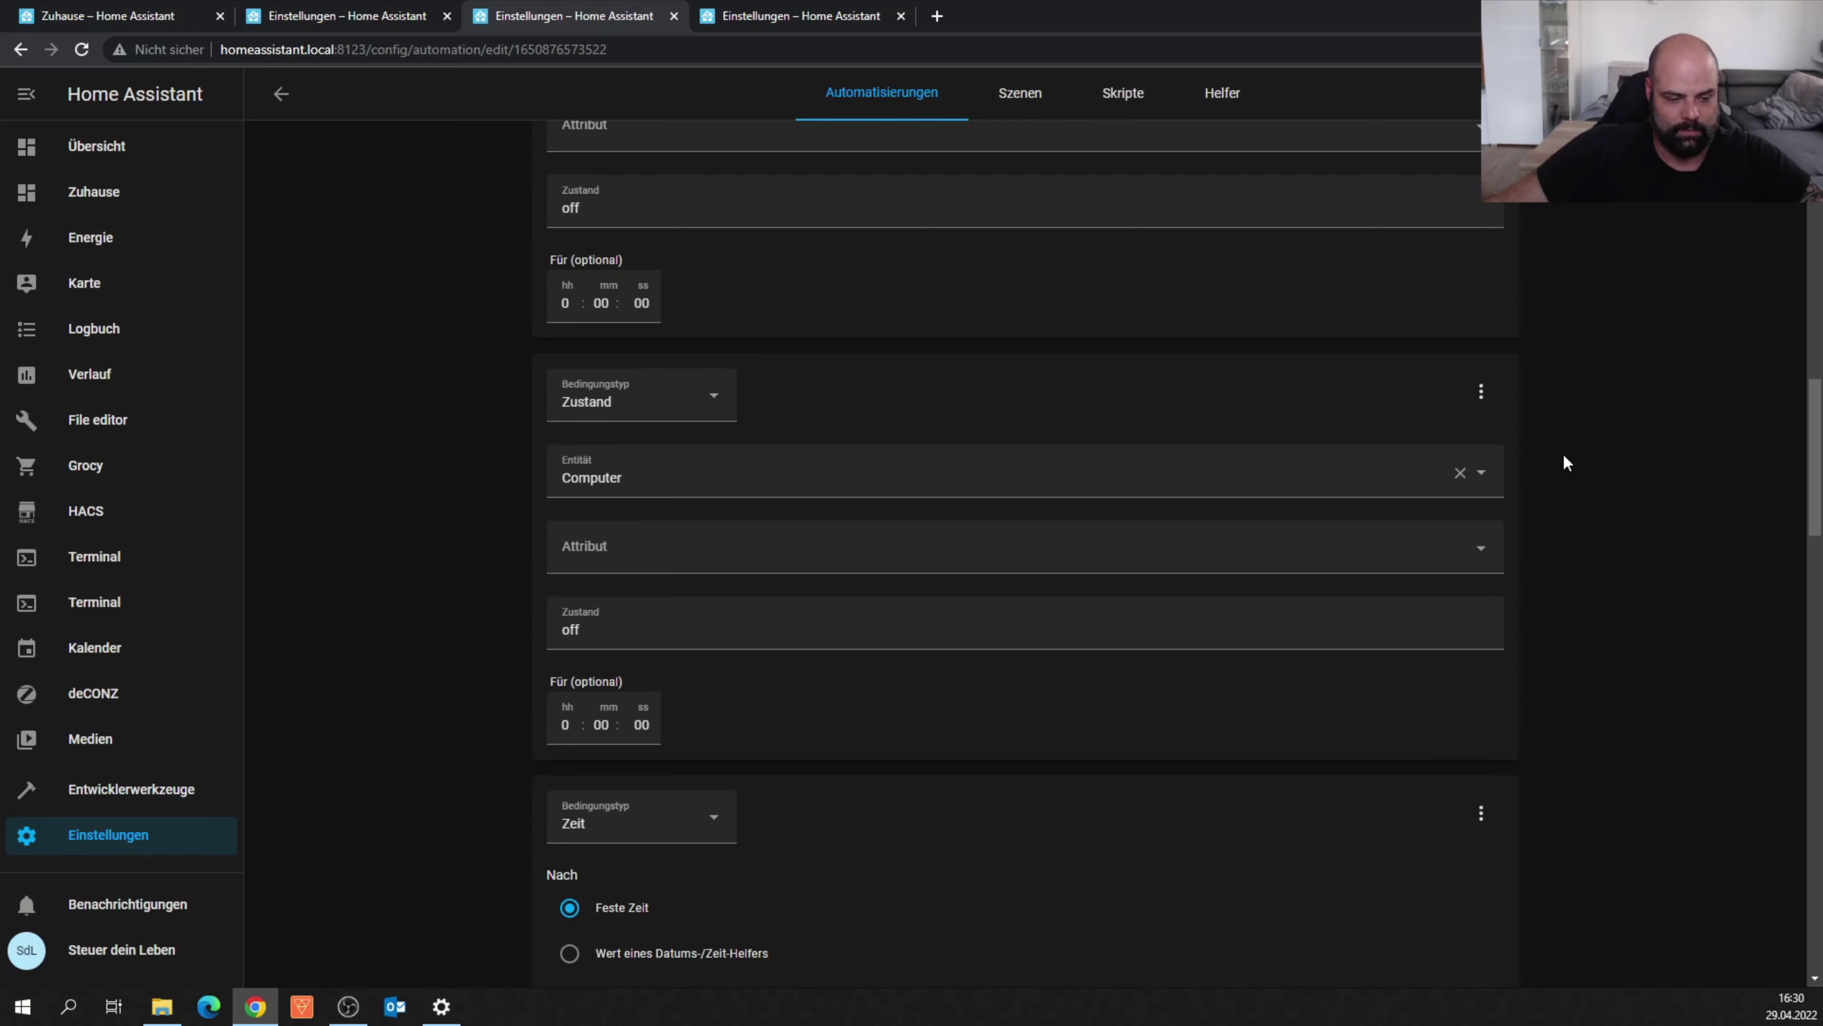
scroll(1564, 457, "down", 10)
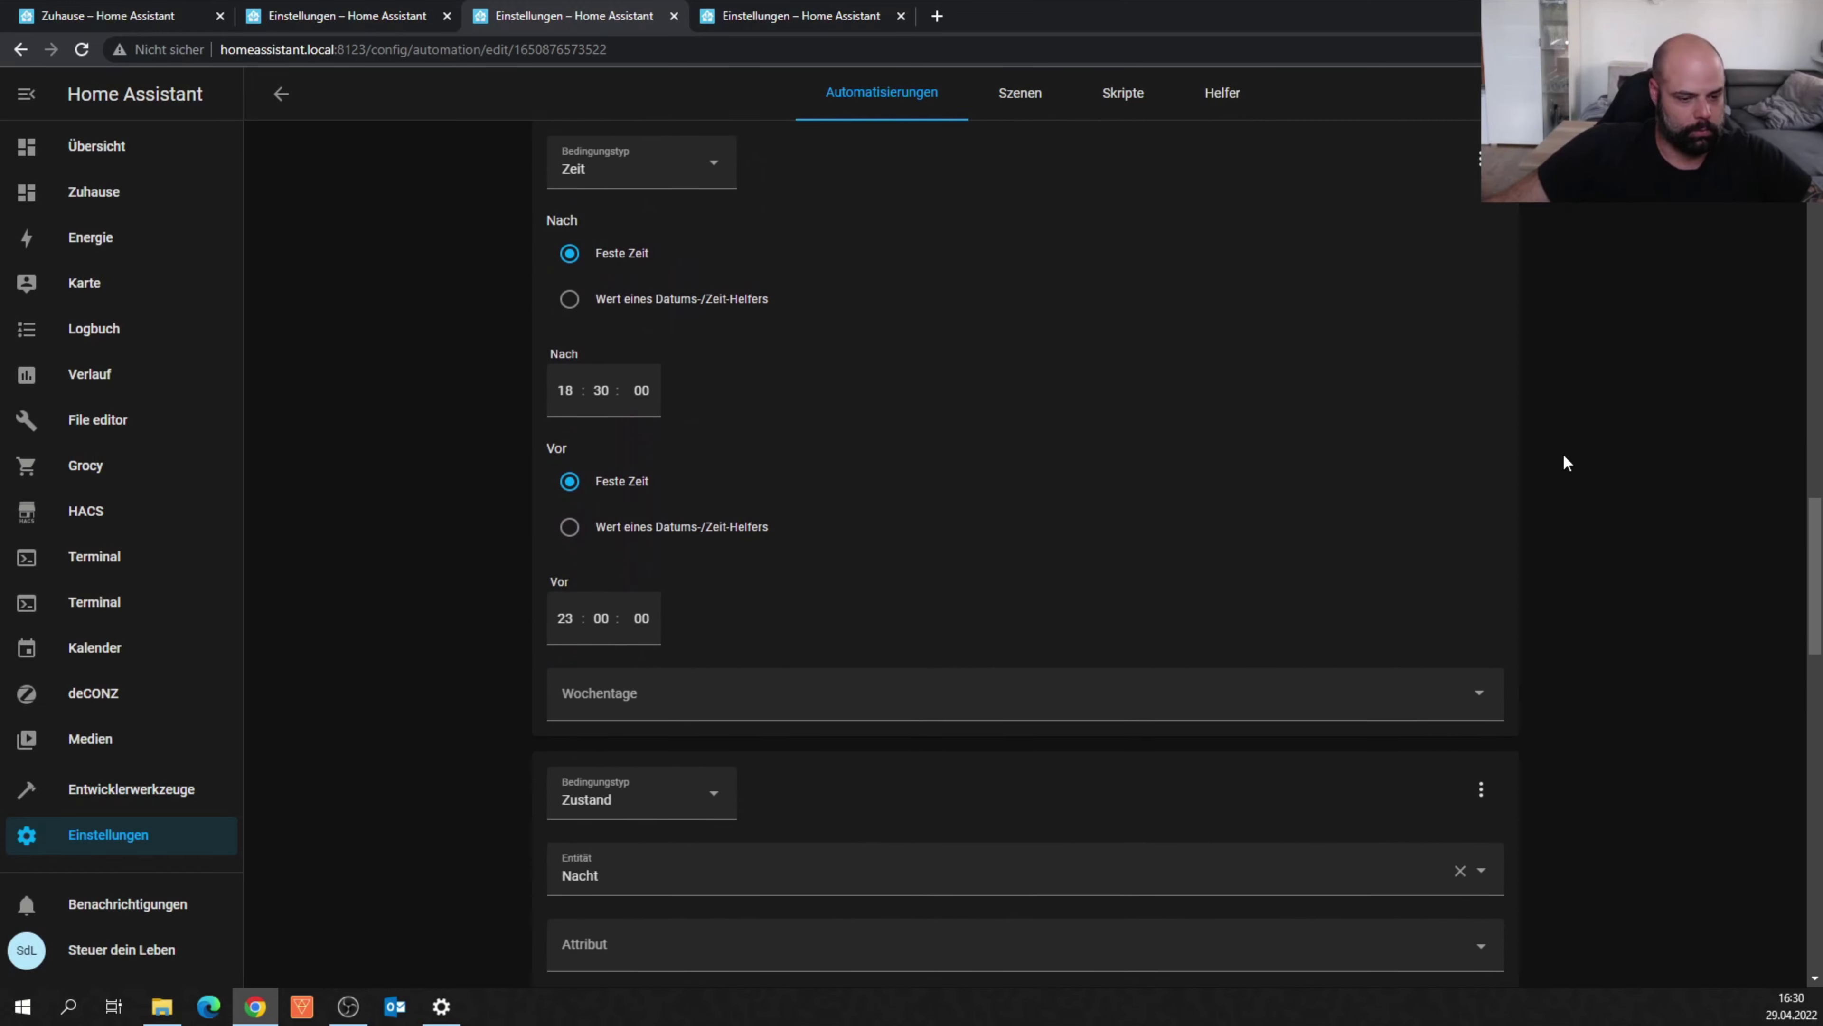
scroll(1565, 456, "down", 7)
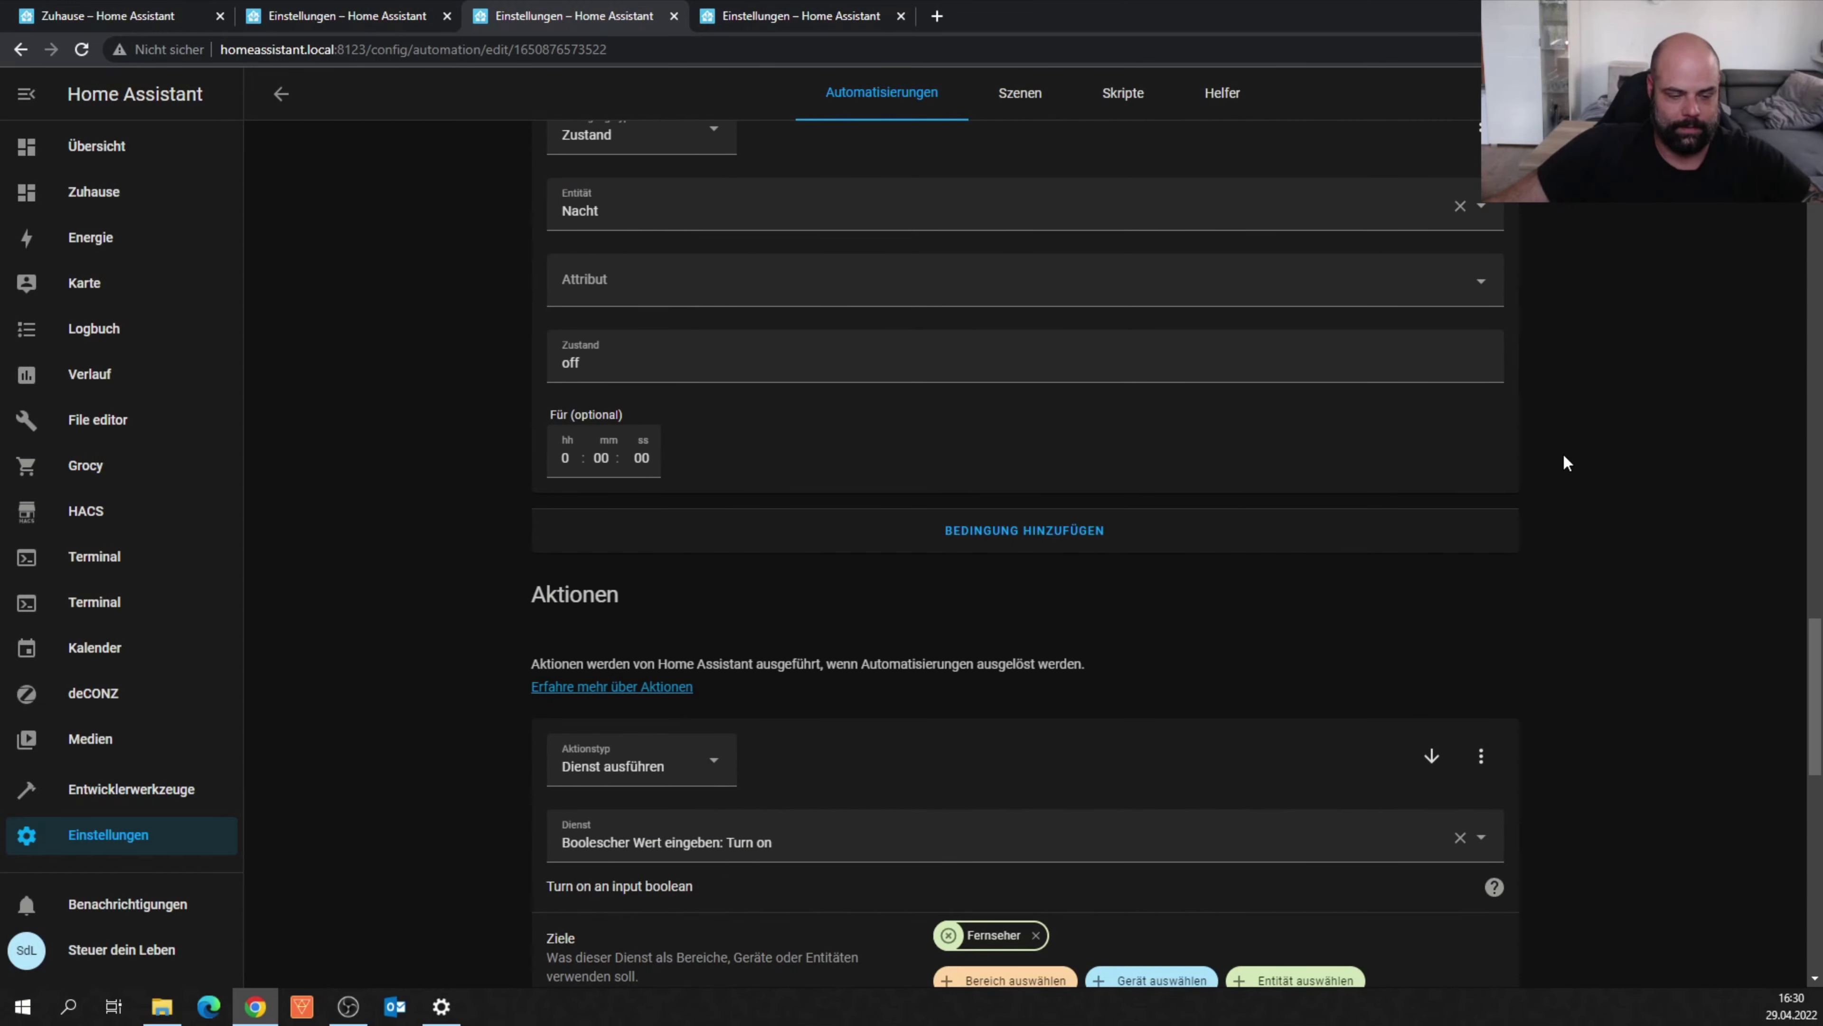
Step: Review the action sequence of the Nachtmodus ein Erschütterung Bett automation, including its service calls and delay
scroll(1564, 455, "down", 3)
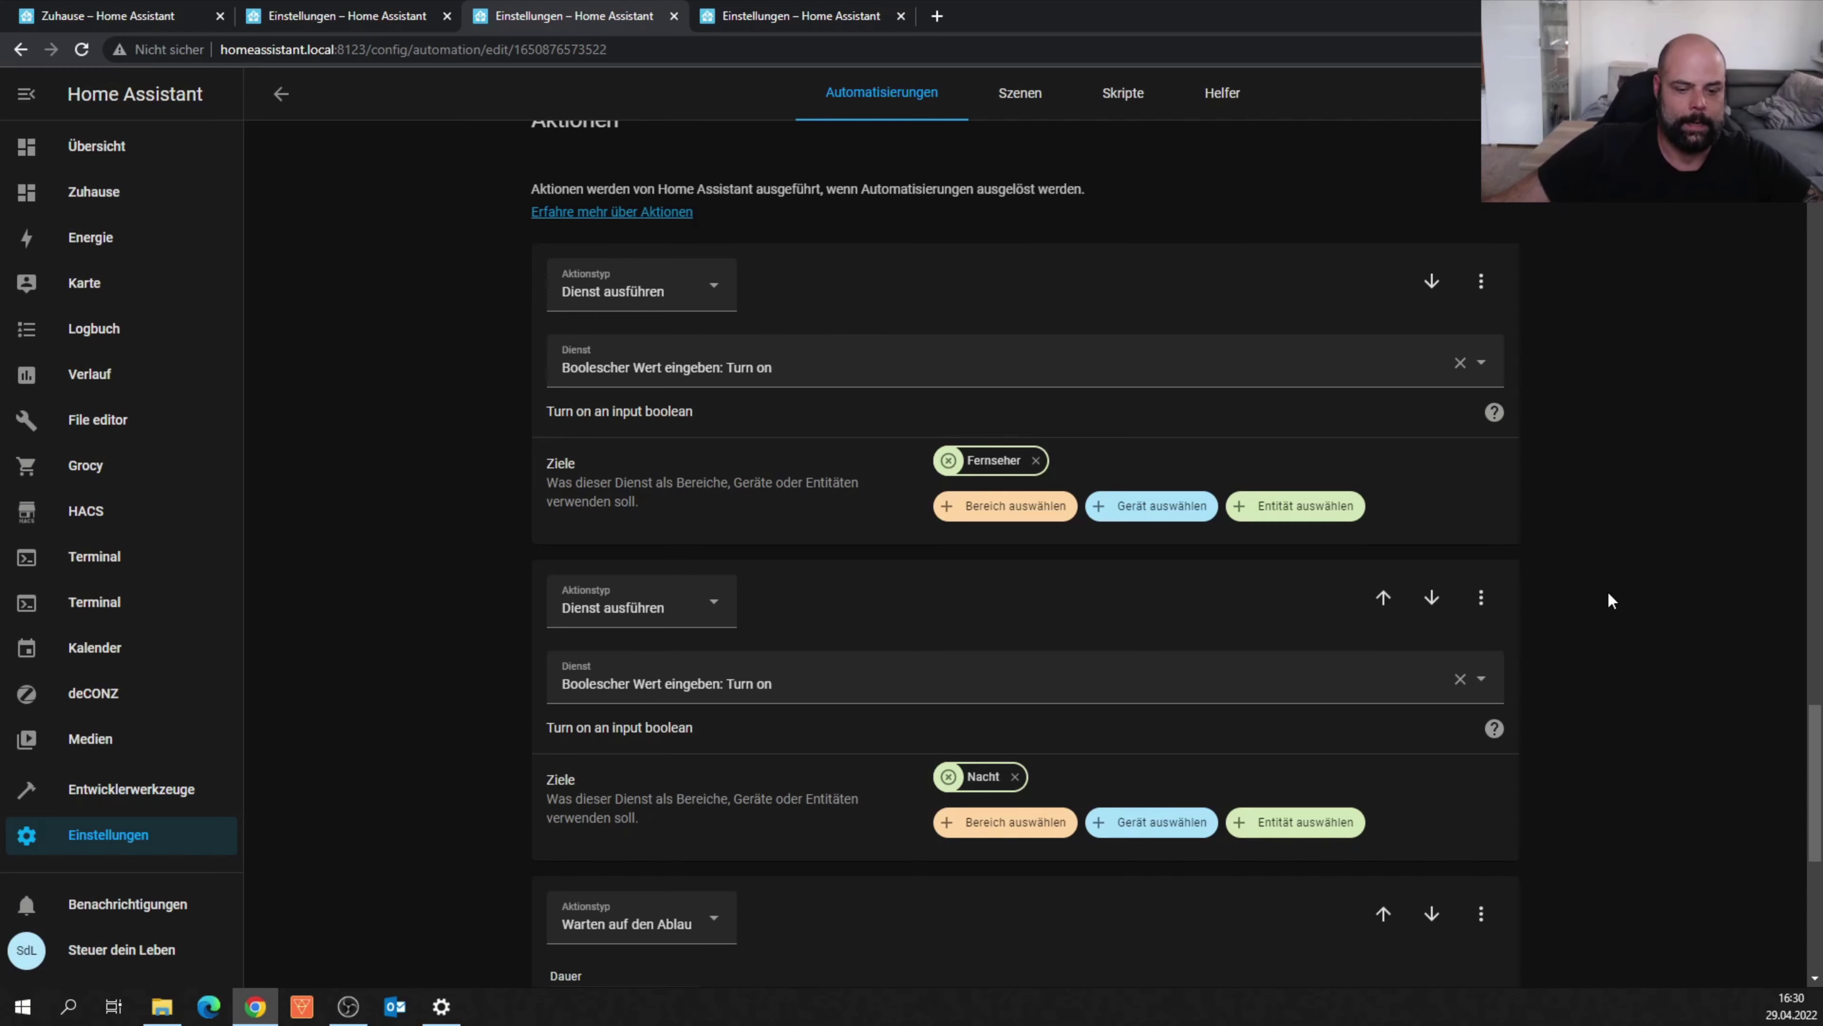
scroll(1607, 596, "down", 3)
scroll(1607, 591, "down", 3)
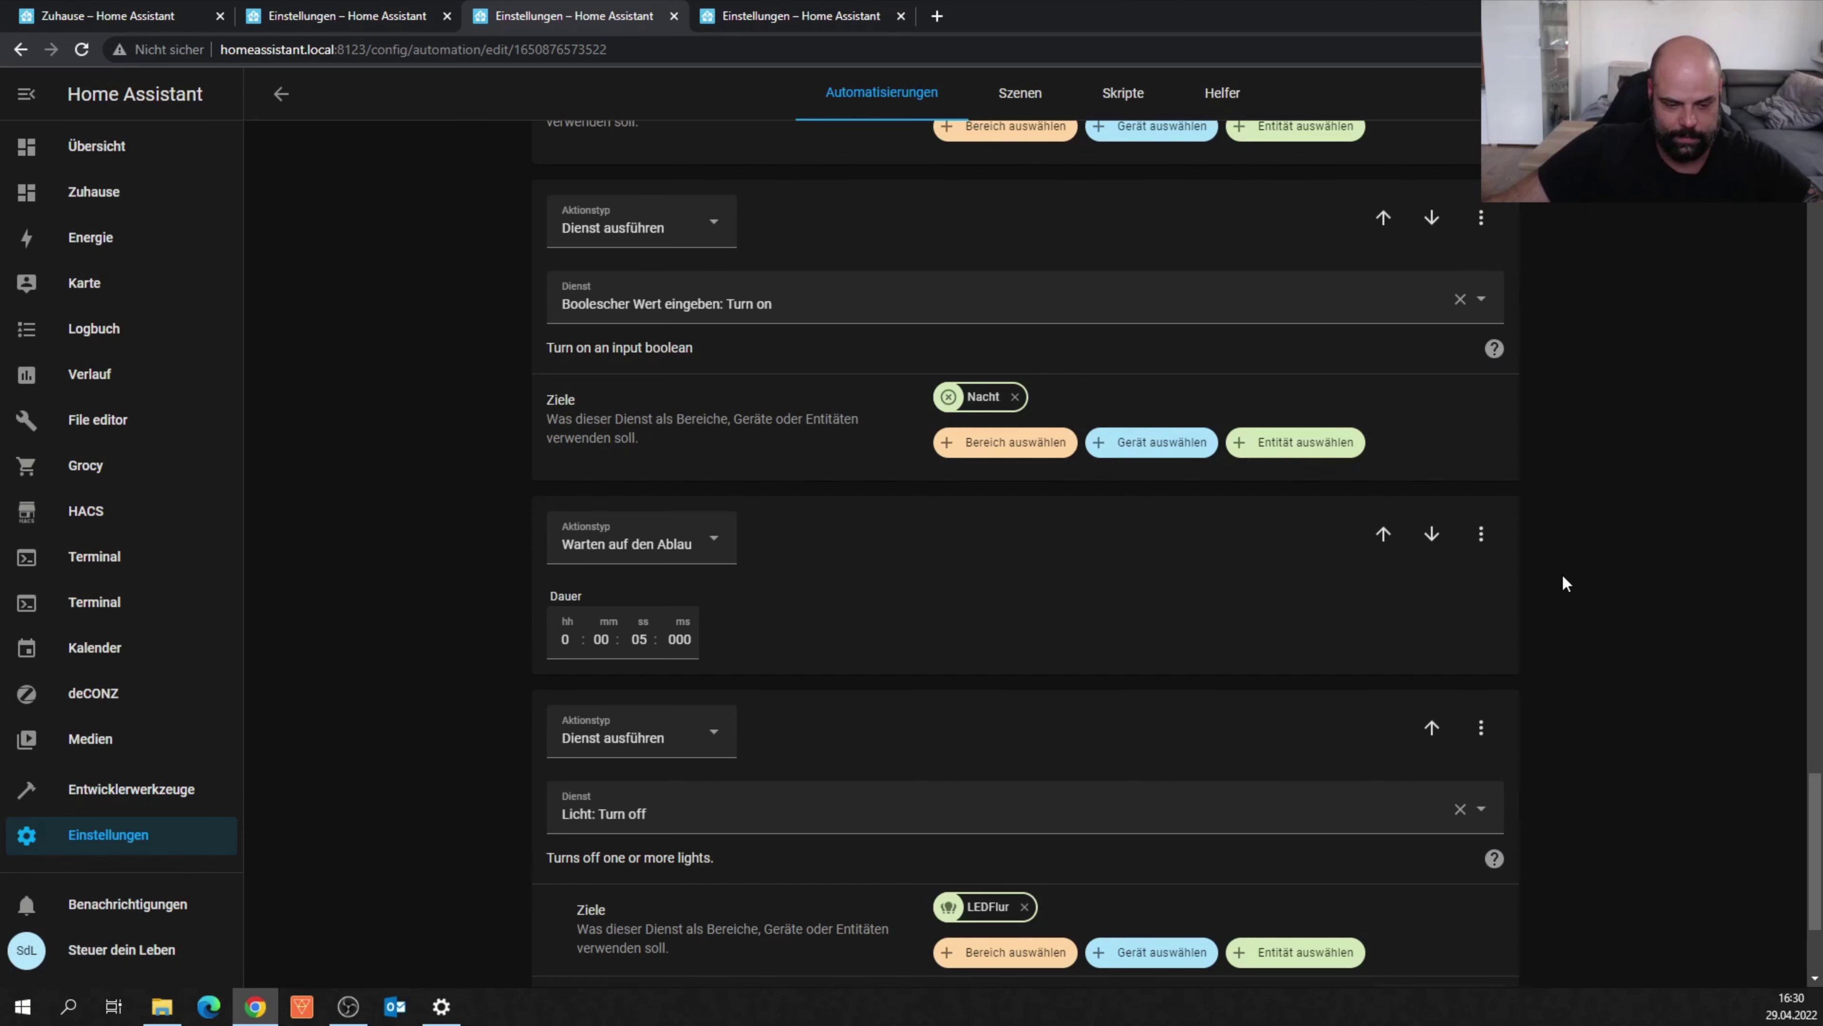
scroll(1564, 578, "down", 3)
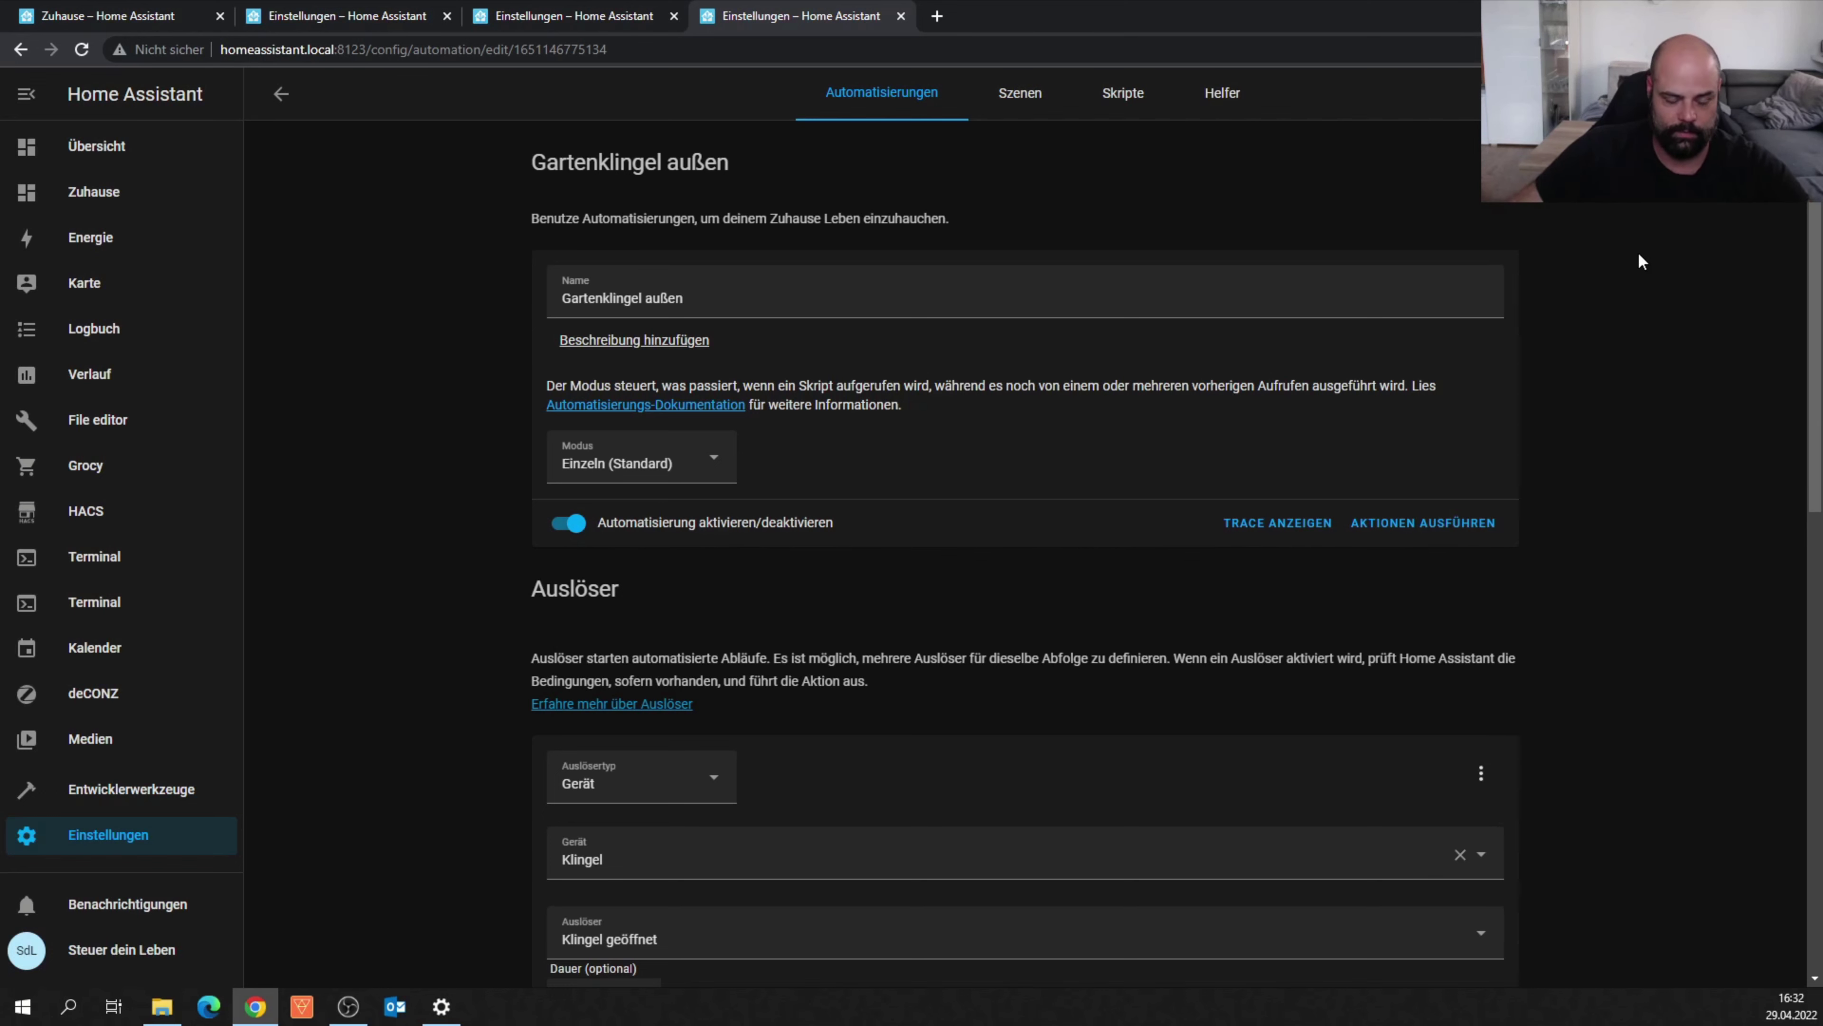
Step: Review the Klingel trigger, the Terrassentüre condition and the scene action of the Gartenklingel außen automation
scroll(1610, 354, "down", 6)
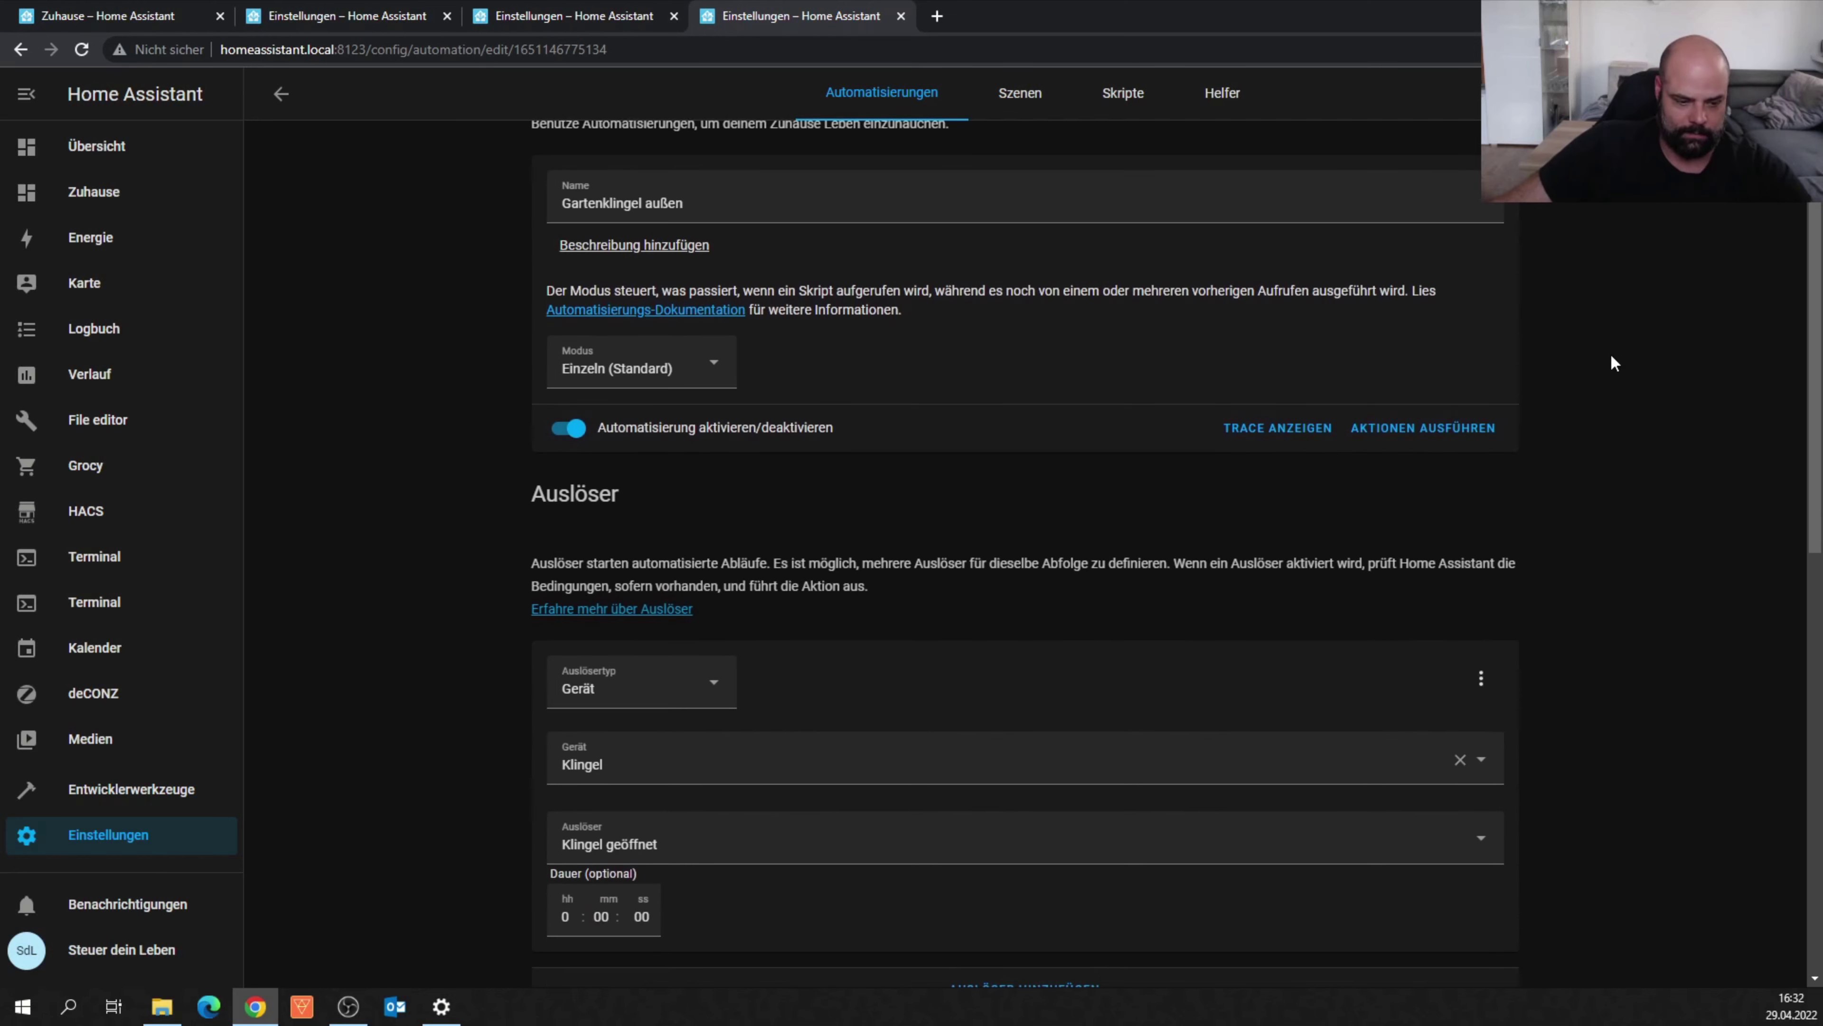
scroll(1609, 354, "down", 1)
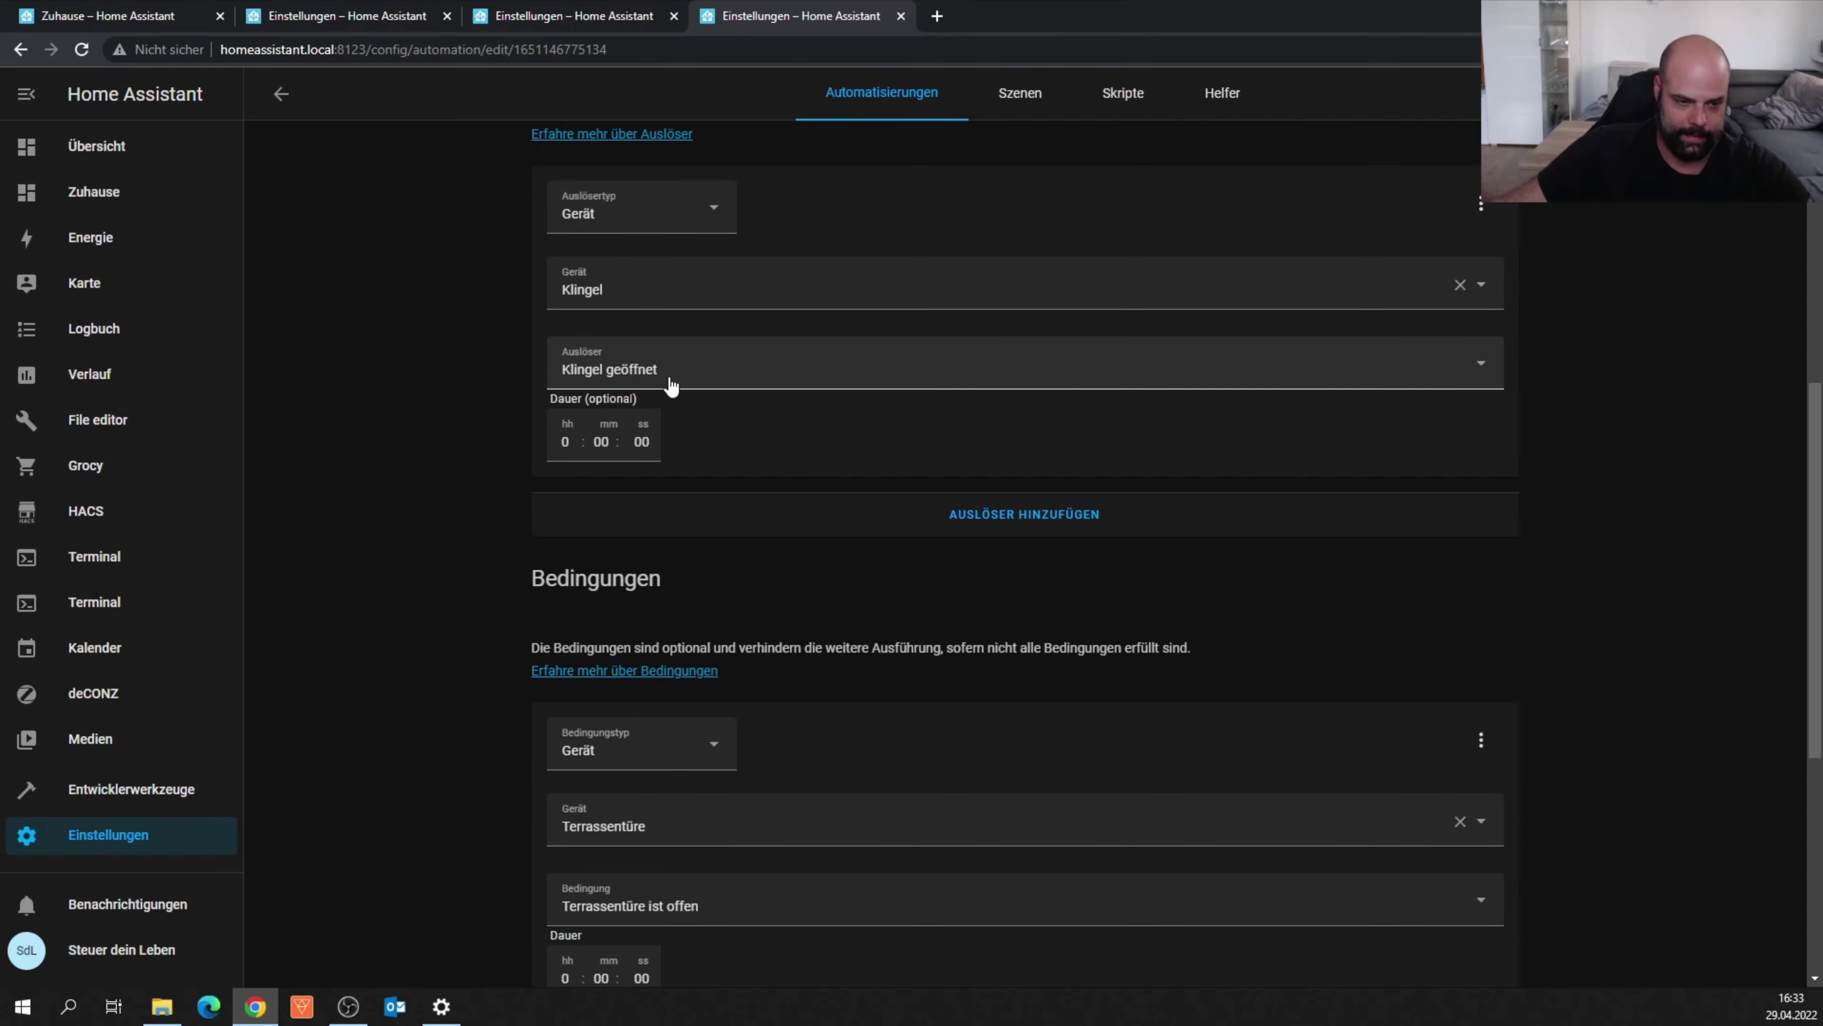
scroll(1567, 449, "down", 3)
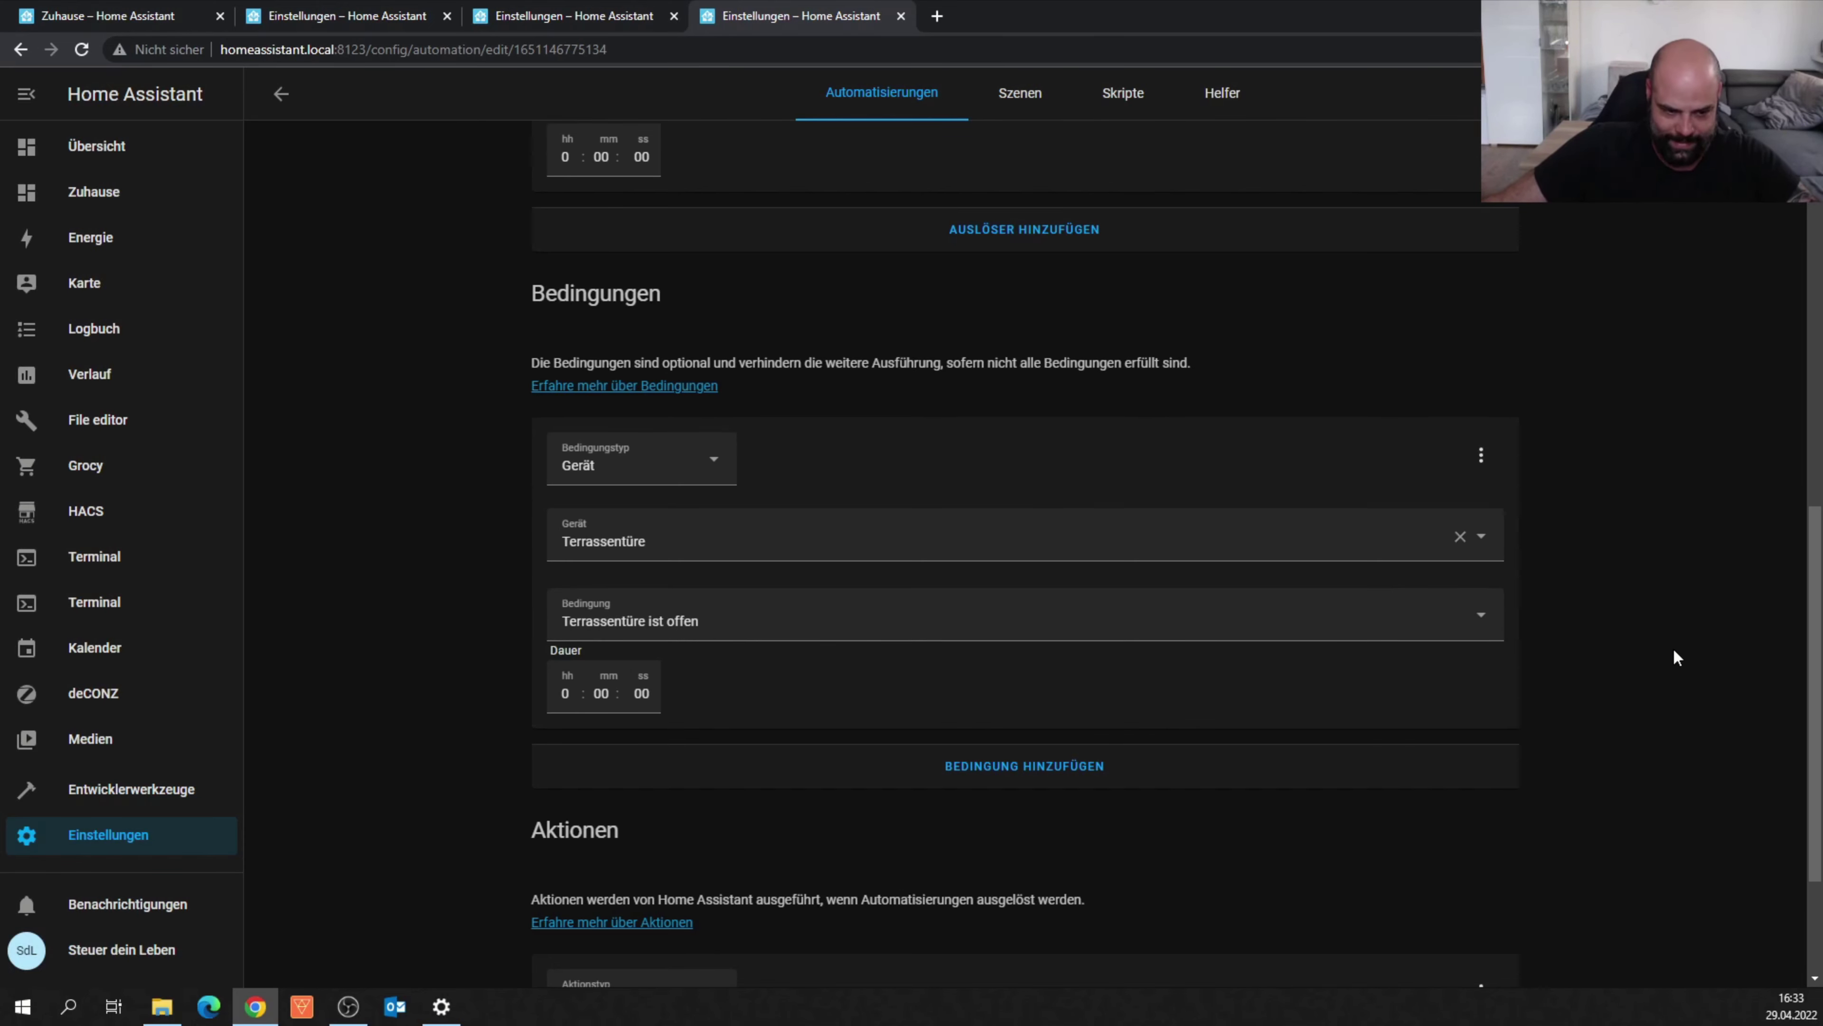
scroll(1607, 611, "down", 3)
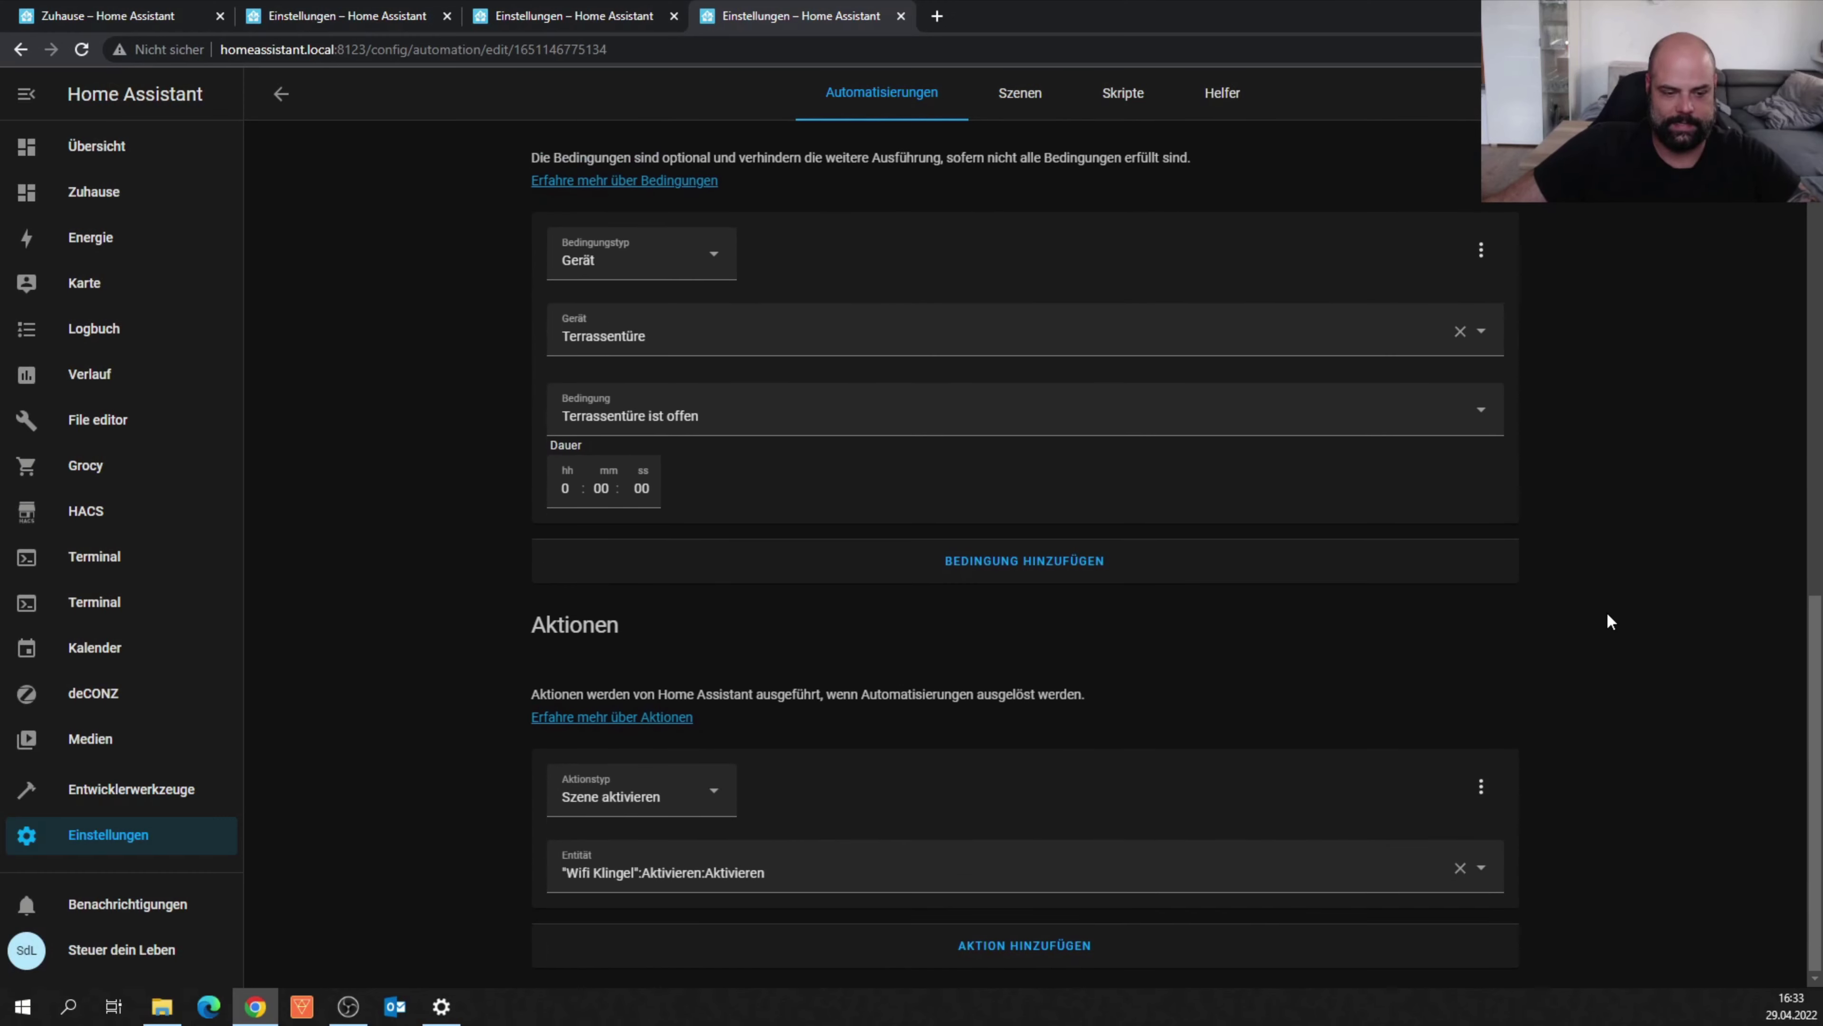